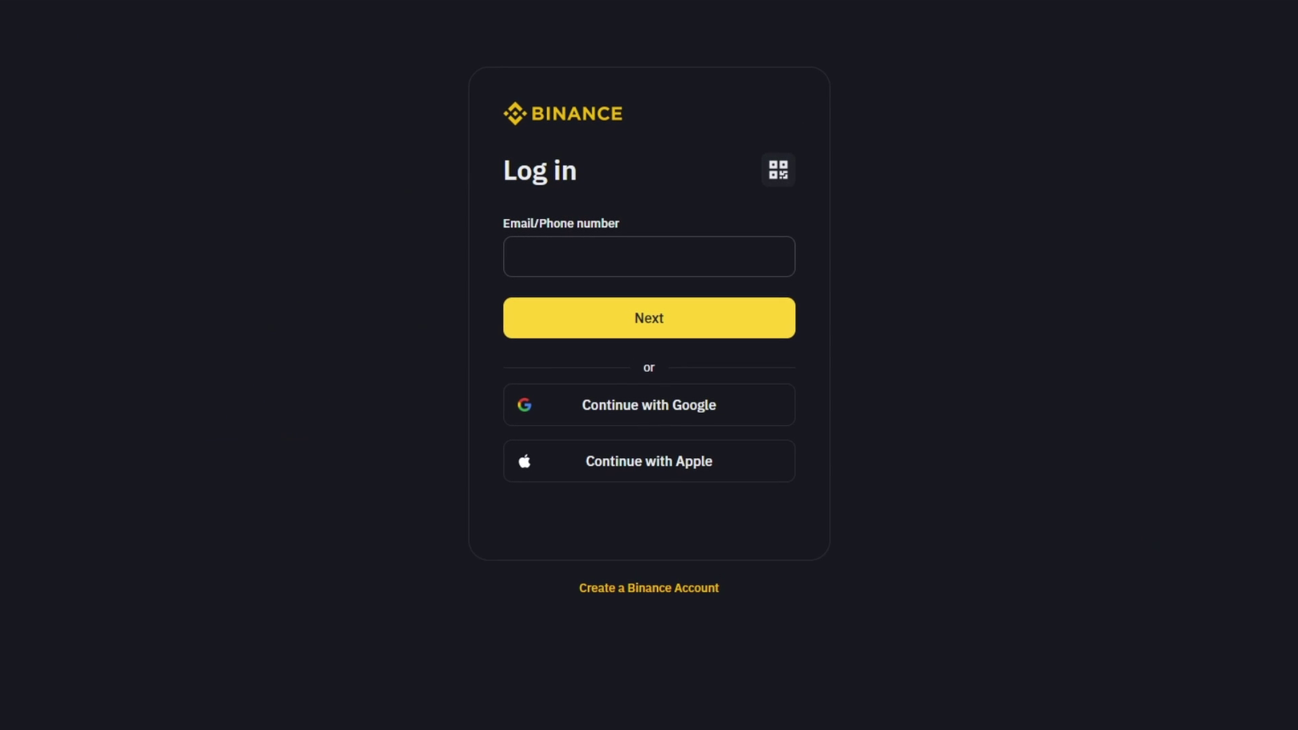
# - Log in to Binance and go to Deposit Crypto from the Fund Your Wallet panel
pyautogui.click(627, 255)
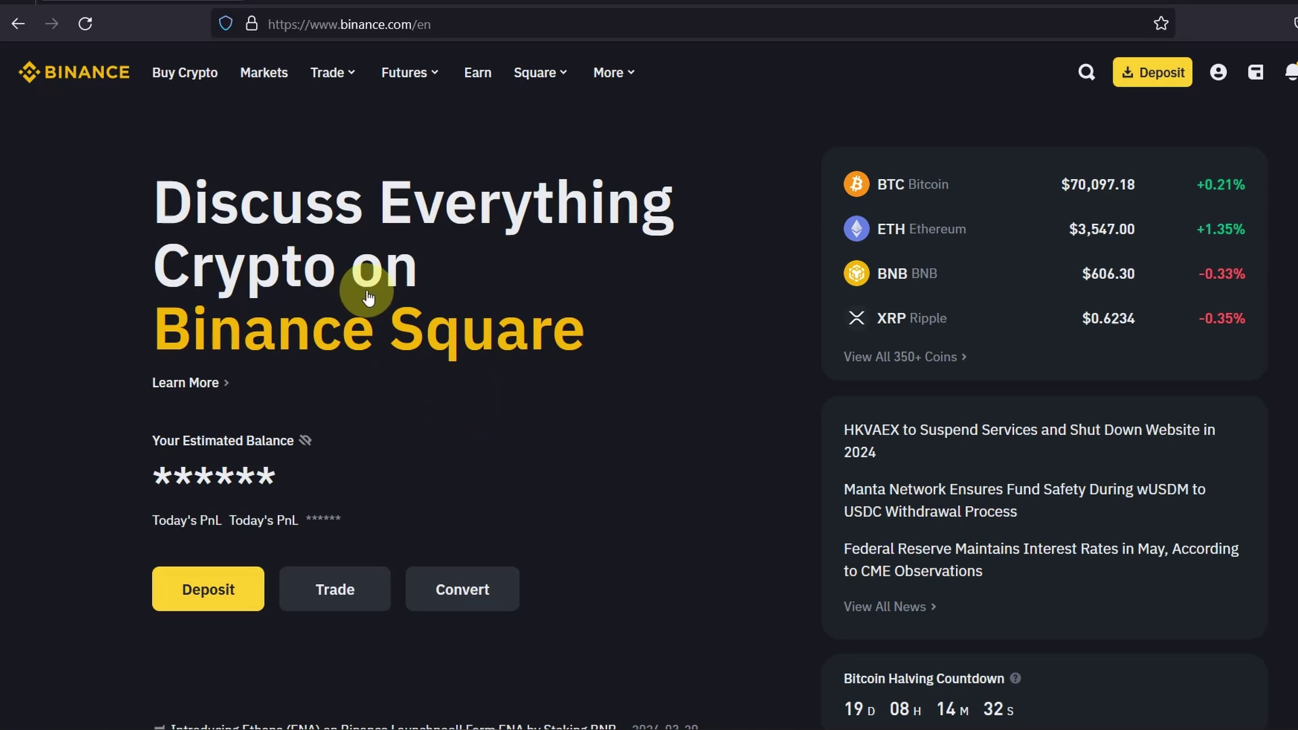
pyautogui.click(213, 600)
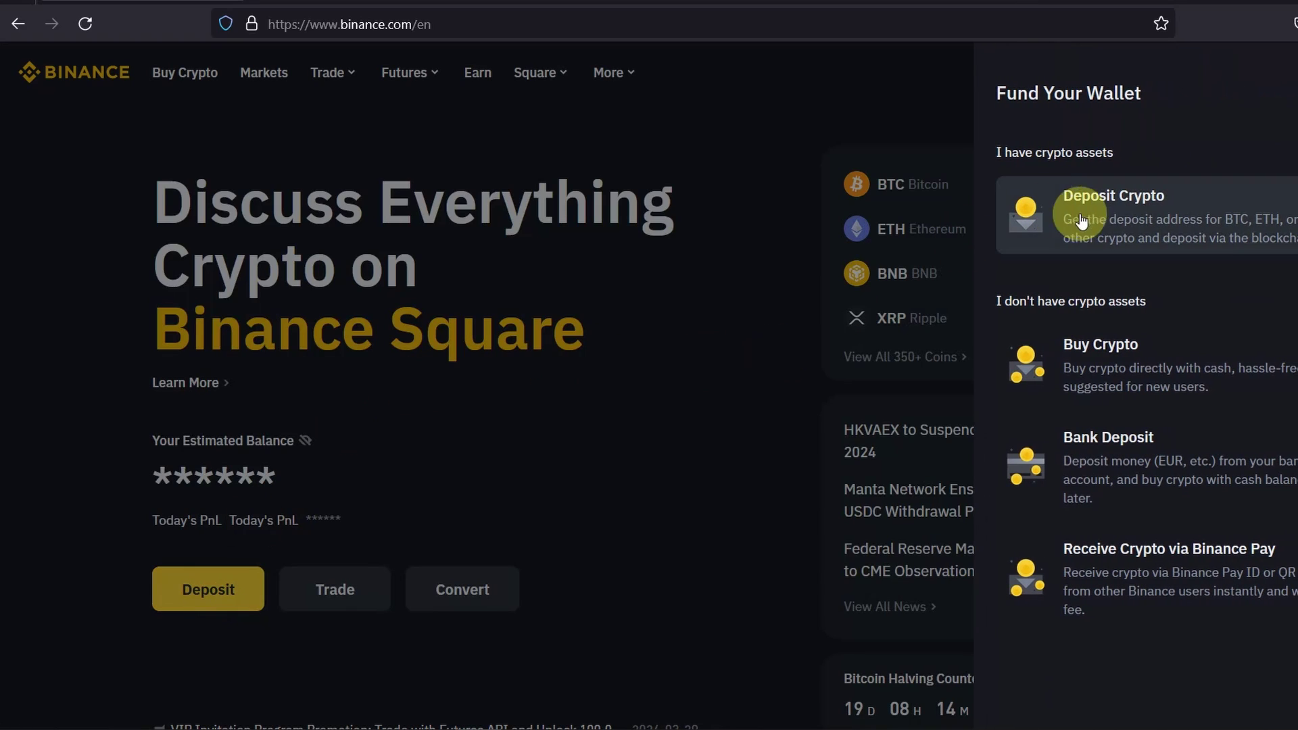
pyautogui.click(1104, 223)
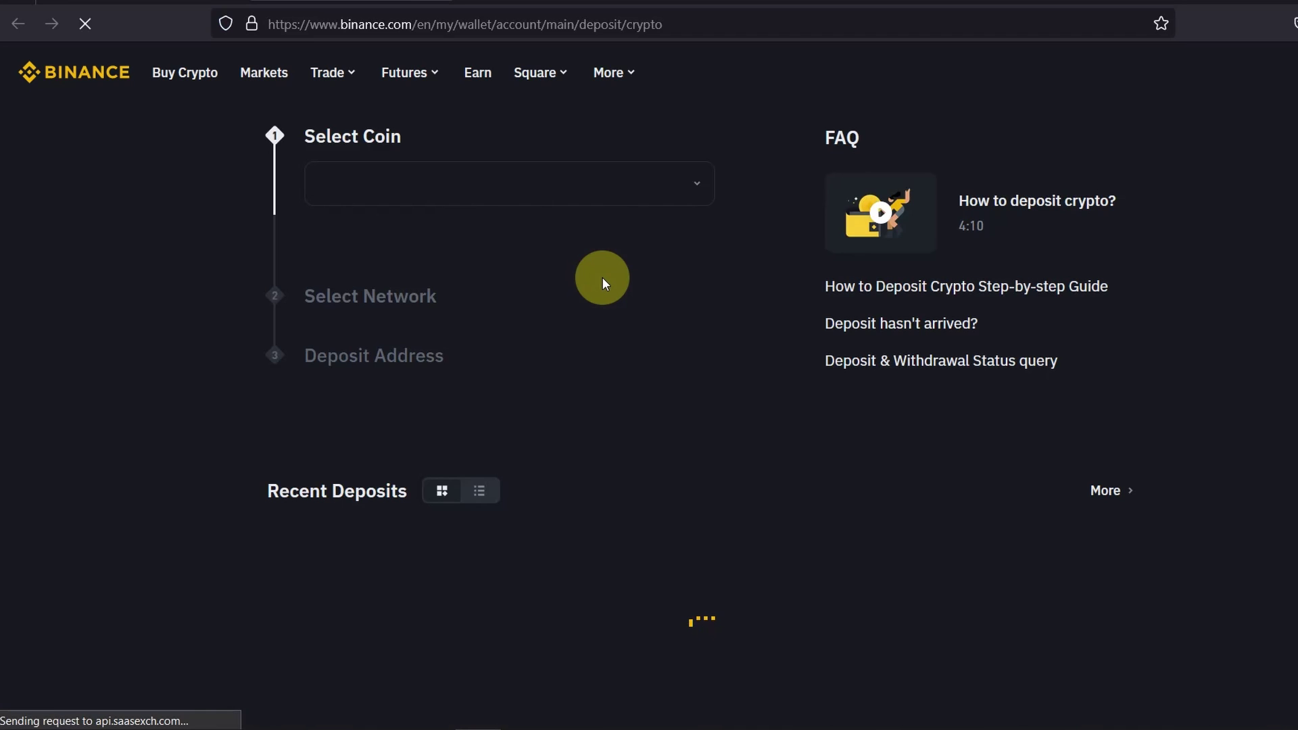
# - Pick ETH as the coin, then search again and switch the deposit coin to USDT
pyautogui.click(429, 184)
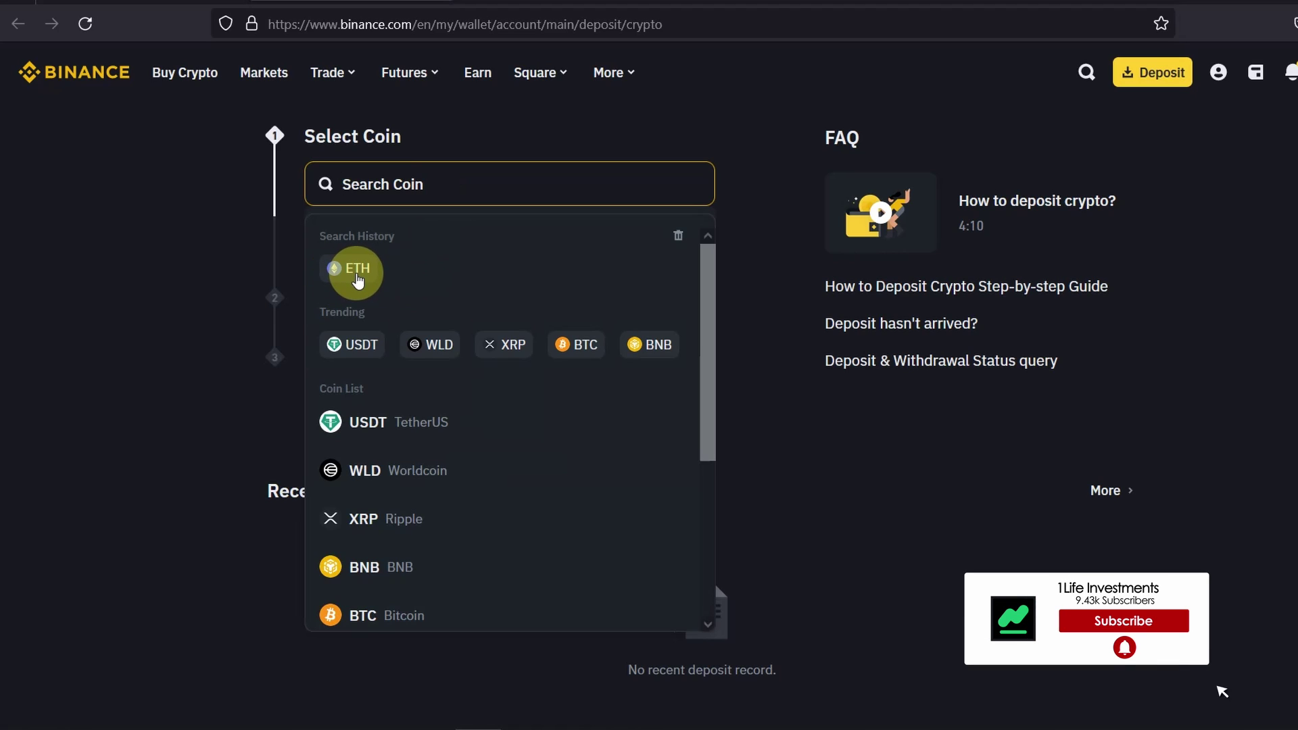
pyautogui.click(357, 274)
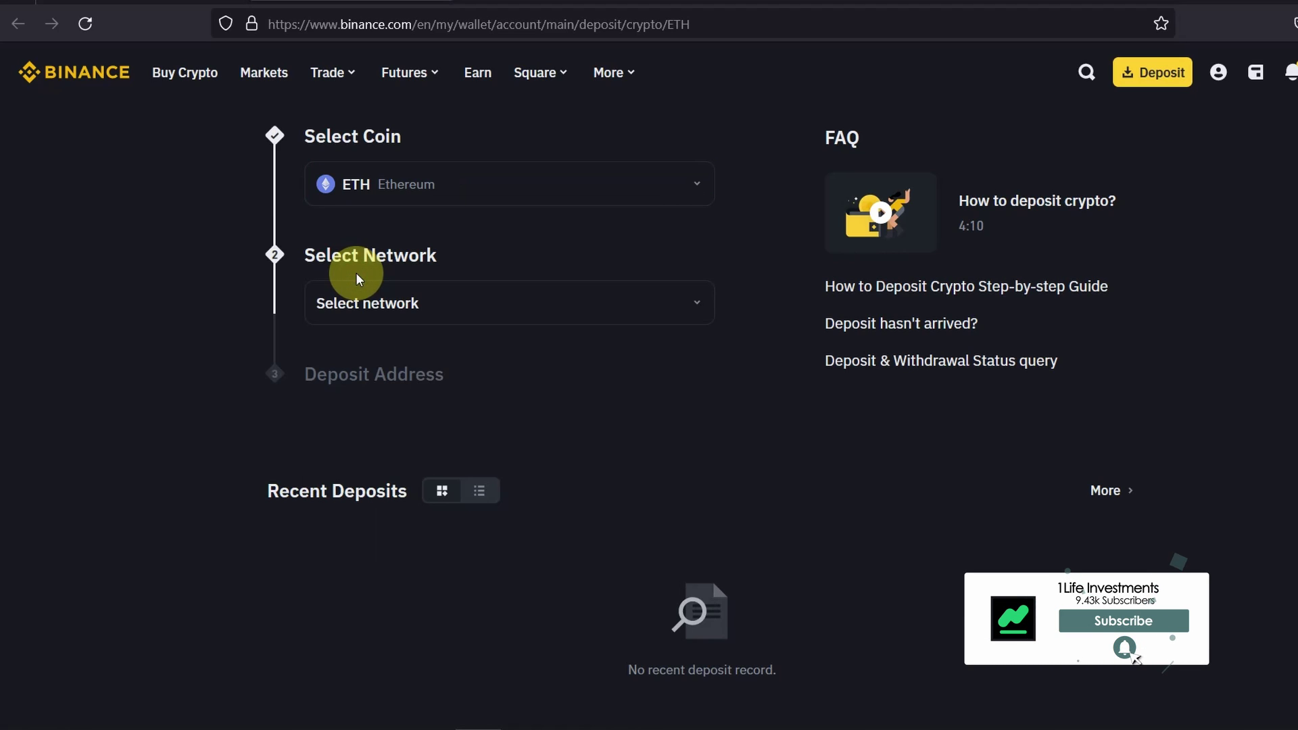
pyautogui.click(420, 188)
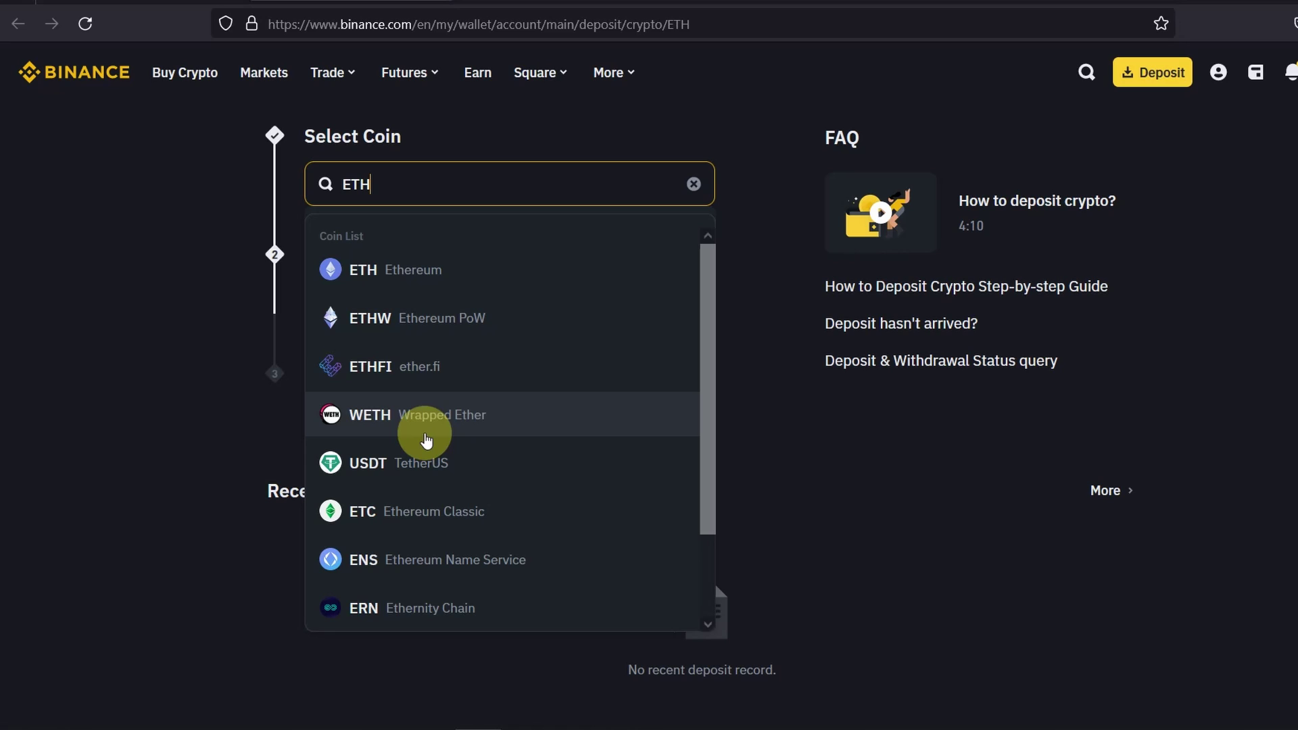
pyautogui.scroll(-2, 408, 425)
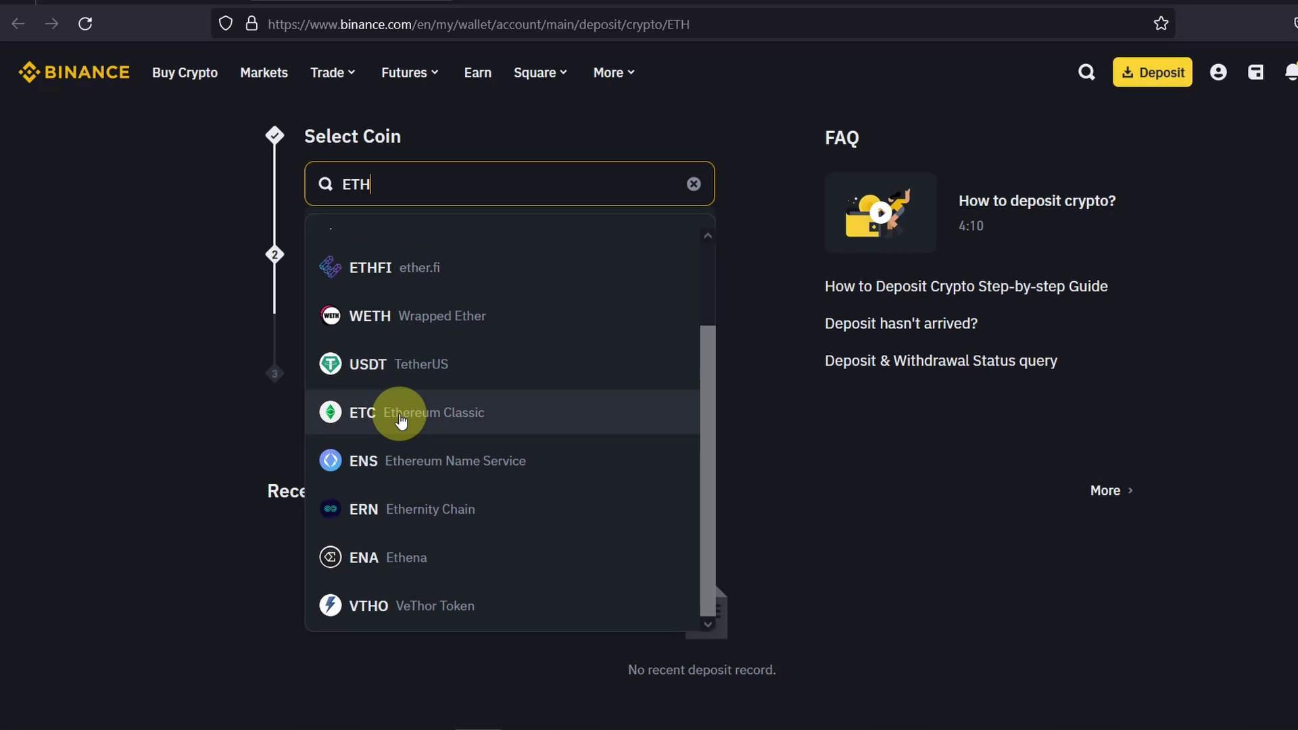
pyautogui.click(415, 382)
# - Browse the USDT deposit network list and close it without choosing a network
pyautogui.click(380, 302)
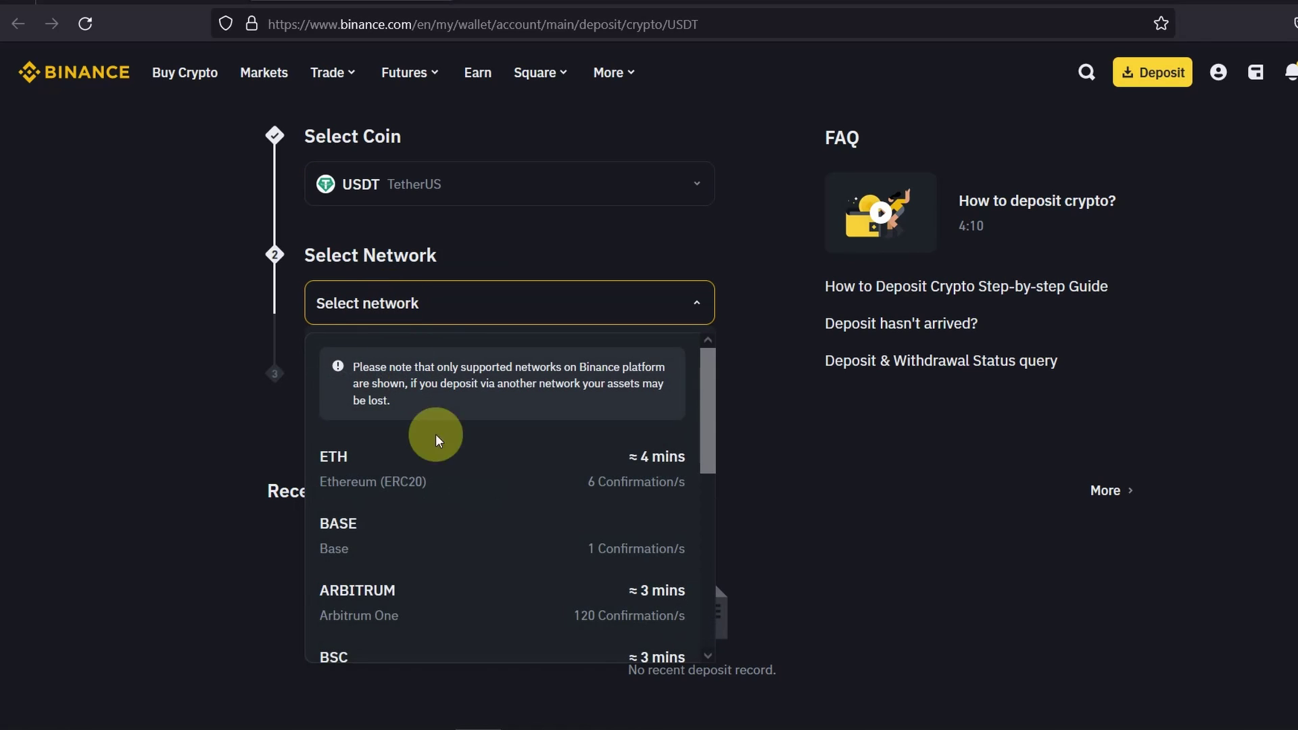
pyautogui.scroll(-9, 421, 532)
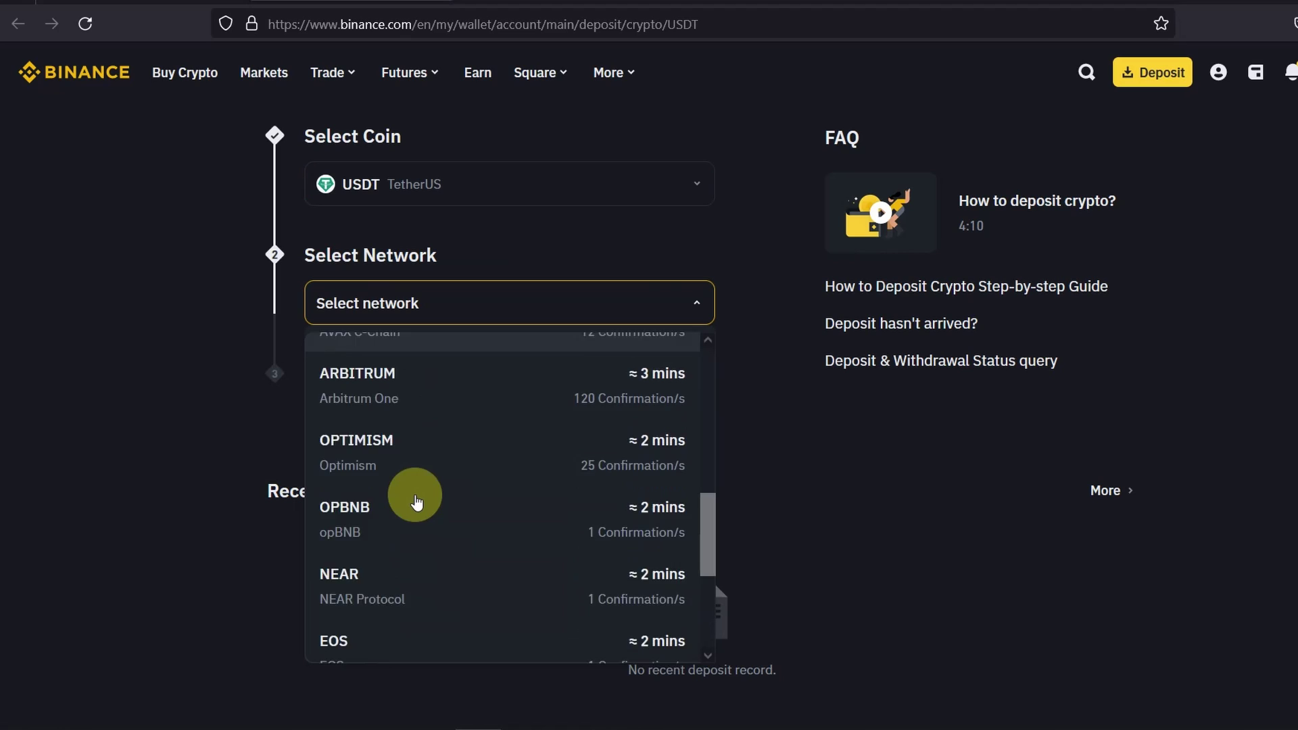
pyautogui.scroll(-2, 374, 443)
pyautogui.scroll(8, 426, 588)
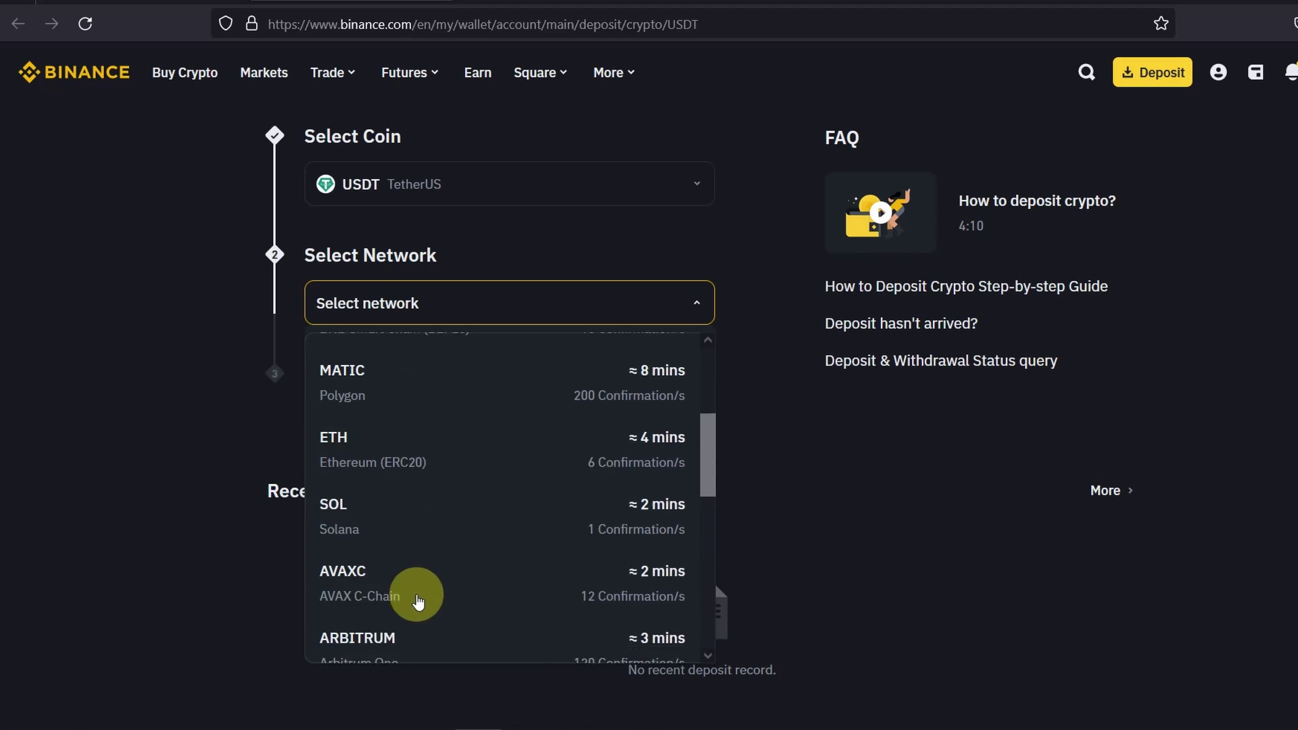
pyautogui.click(887, 528)
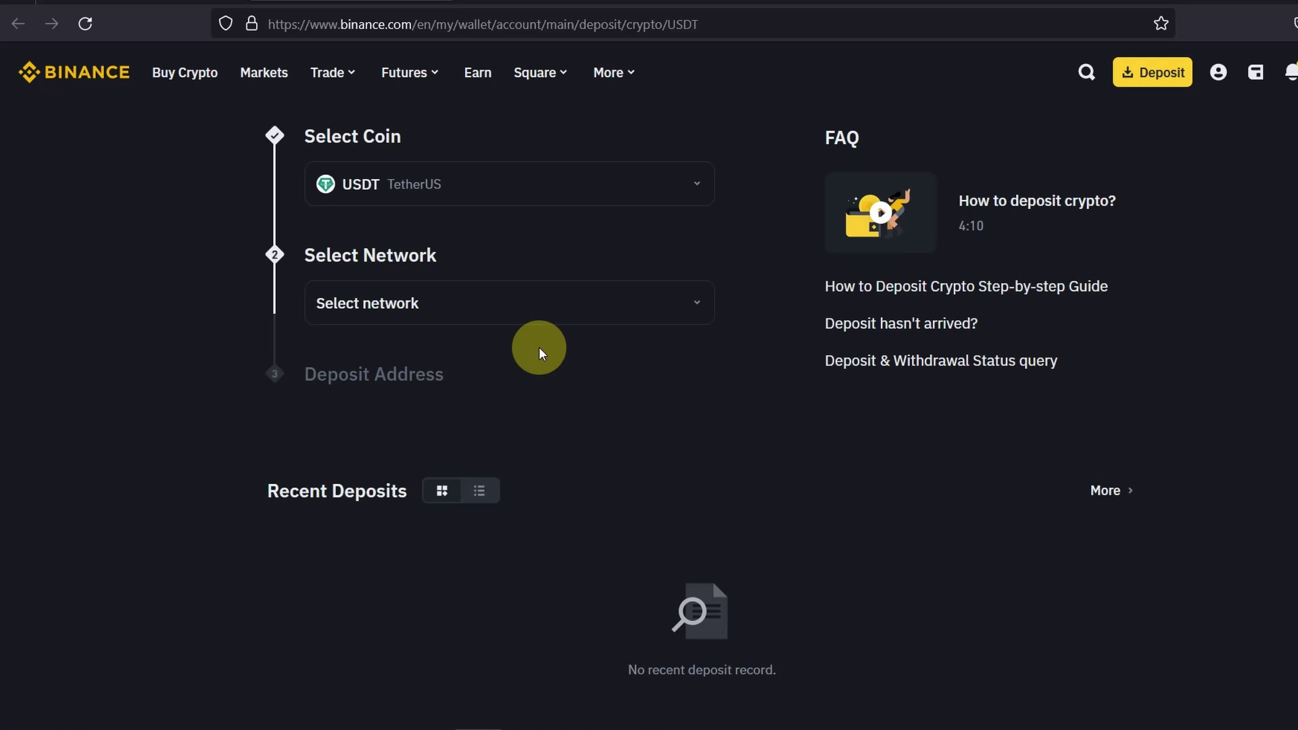
# - Select ETH from recent searches on the BASE network and copy its deposit address
pyautogui.click(435, 181)
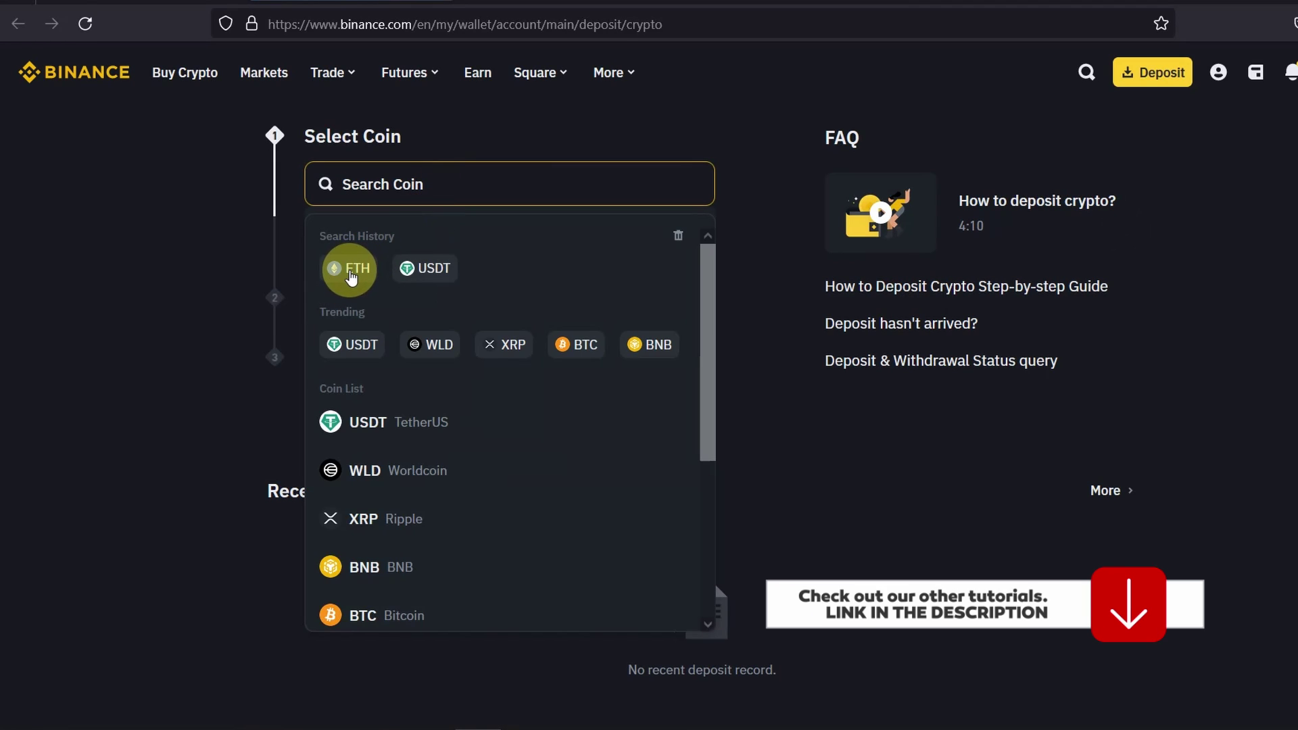
pyautogui.click(351, 270)
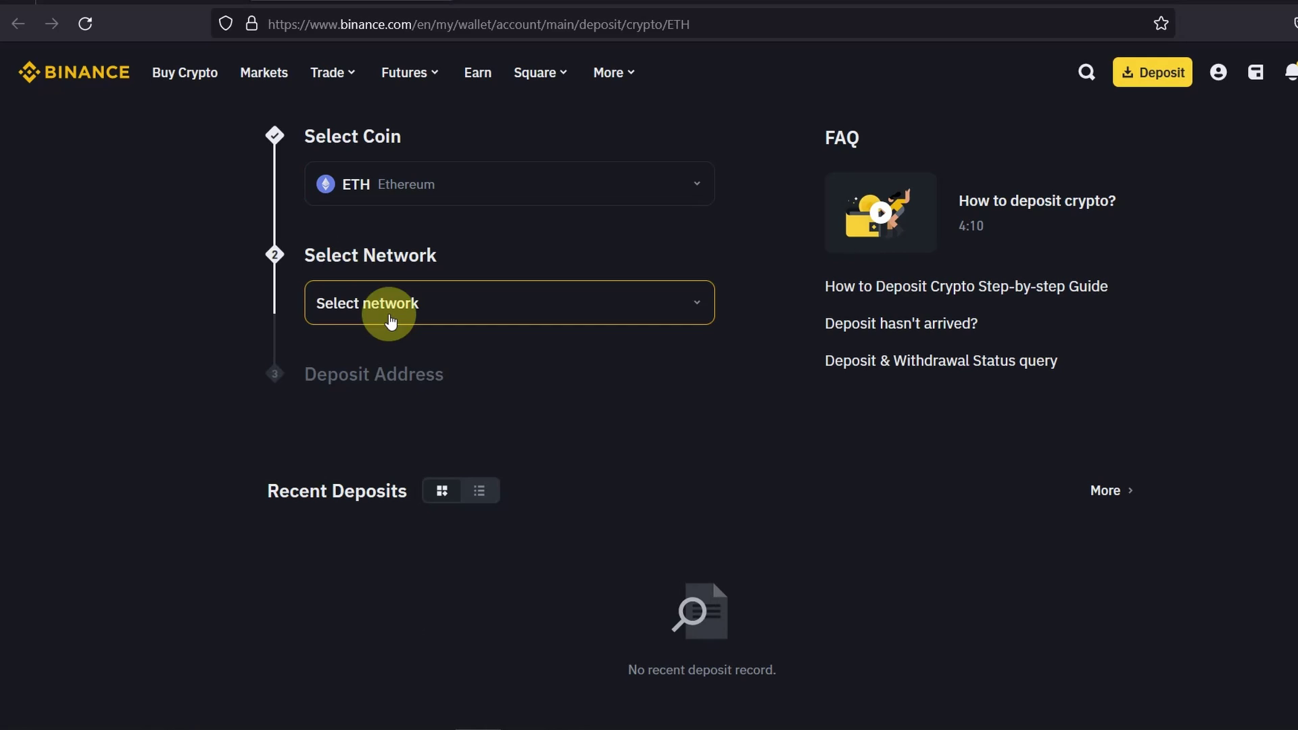
pyautogui.click(385, 316)
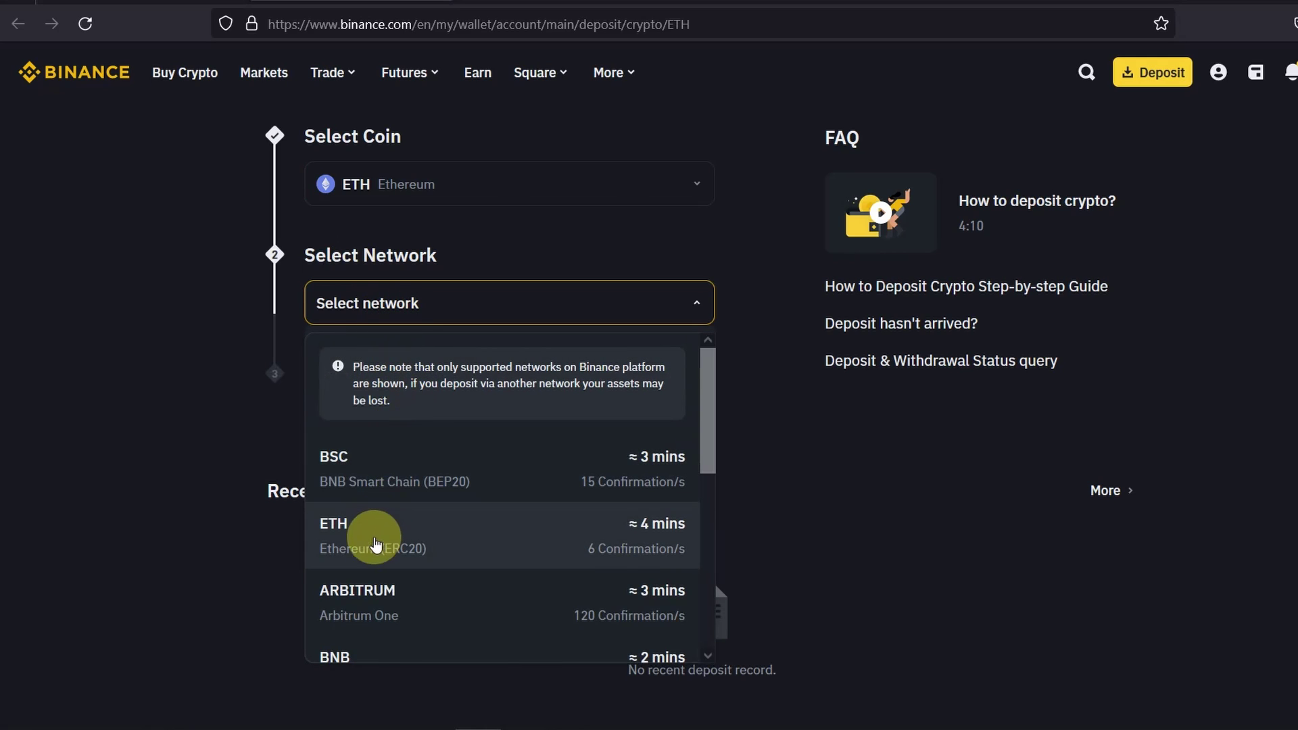
pyautogui.moveTo(704, 415); pyautogui.dragTo(701, 514)
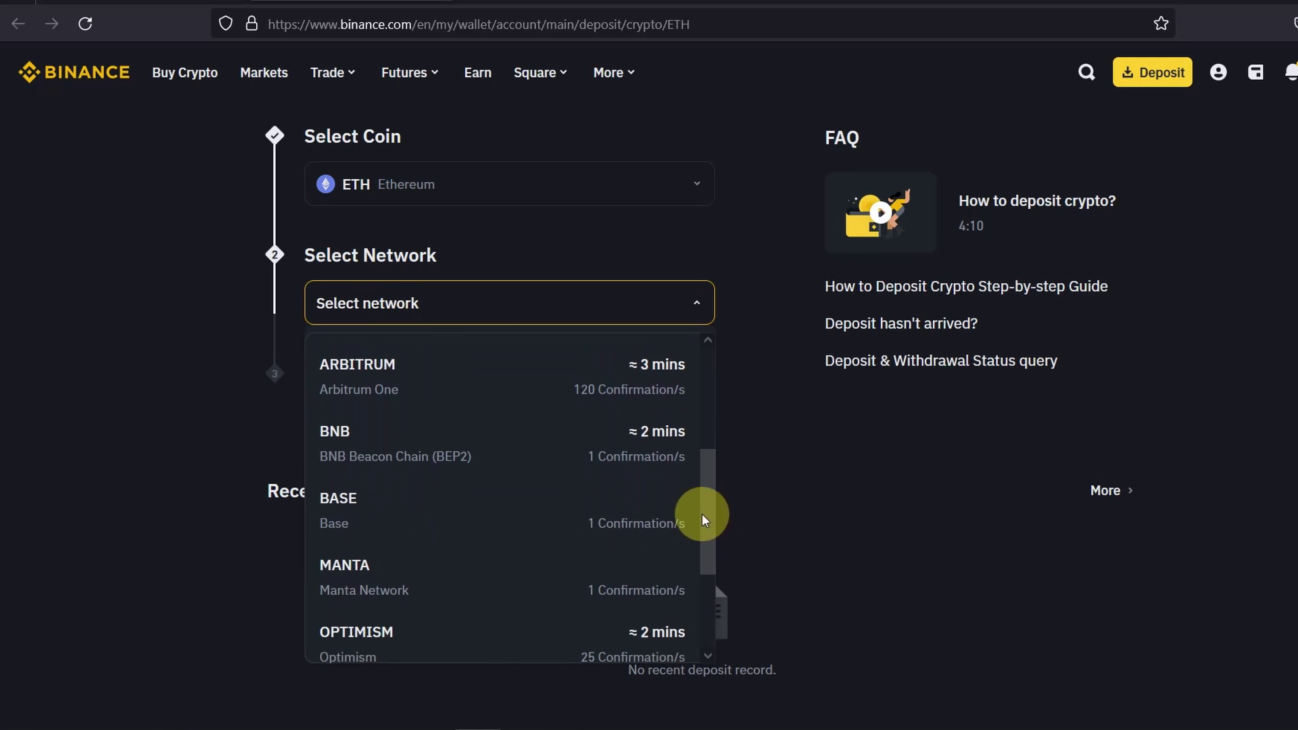
pyautogui.click(377, 512)
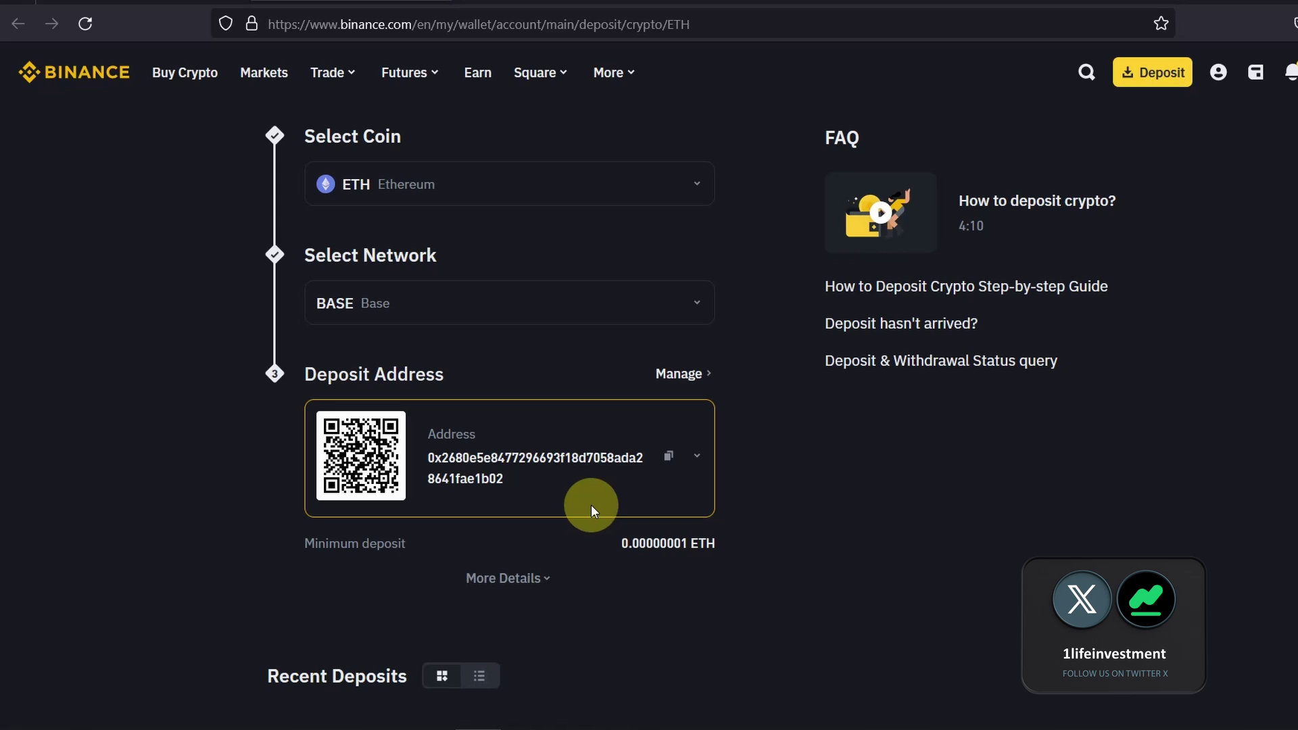
pyautogui.click(669, 456)
# - In MetaMask, confirm the wallet stays on Base and open the ETH token page
pyautogui.click(435, 6)
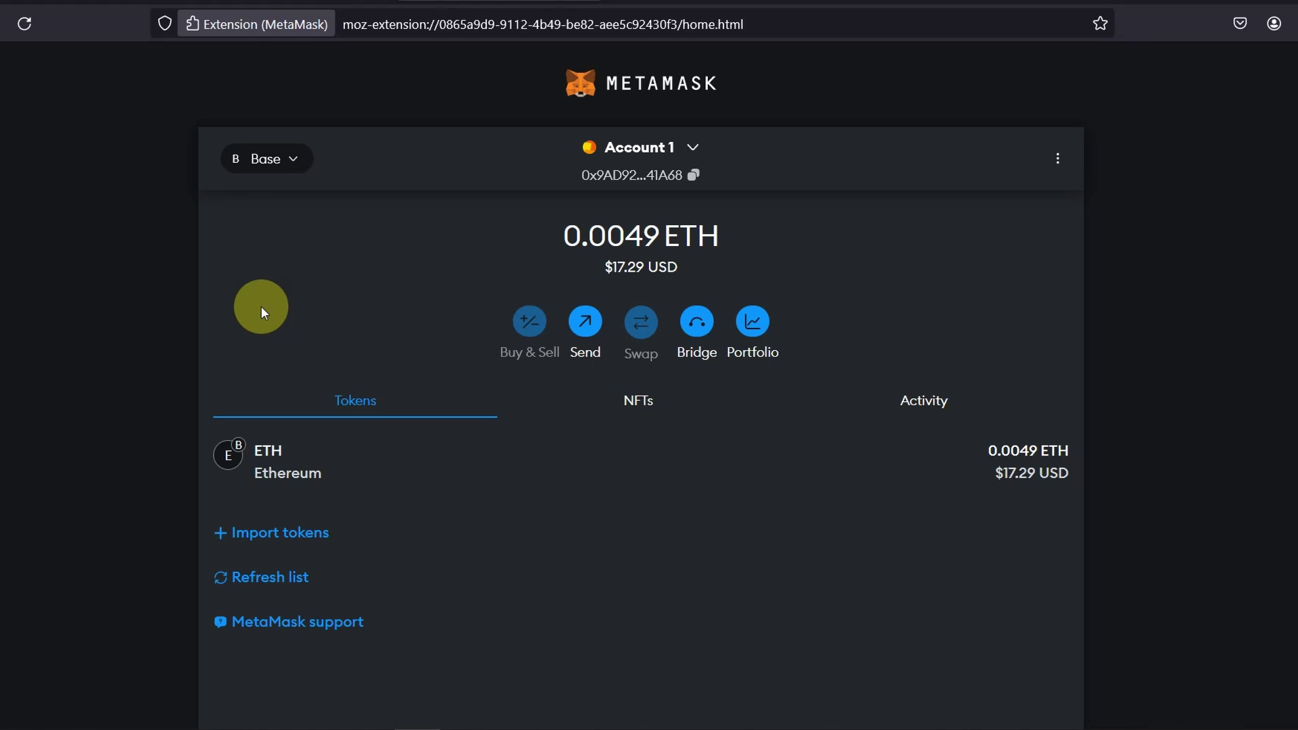
pyautogui.click(277, 161)
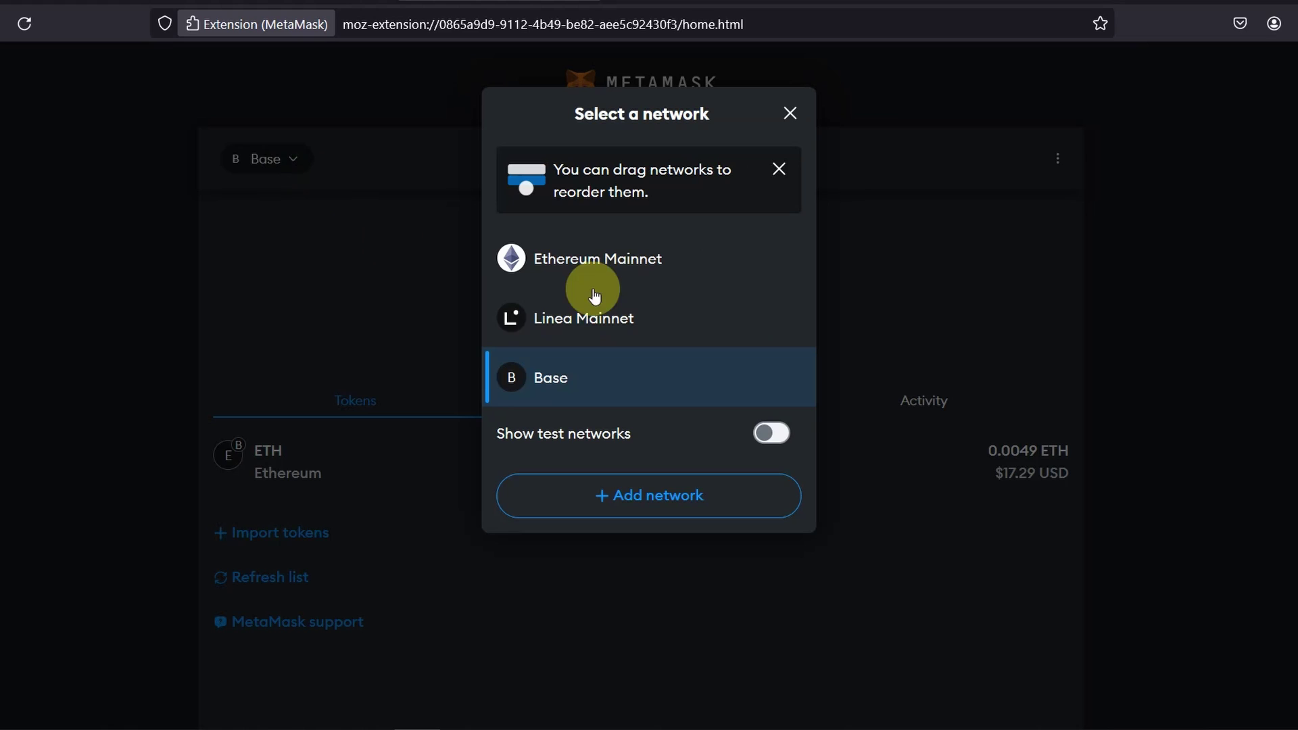
pyautogui.click(49, 324)
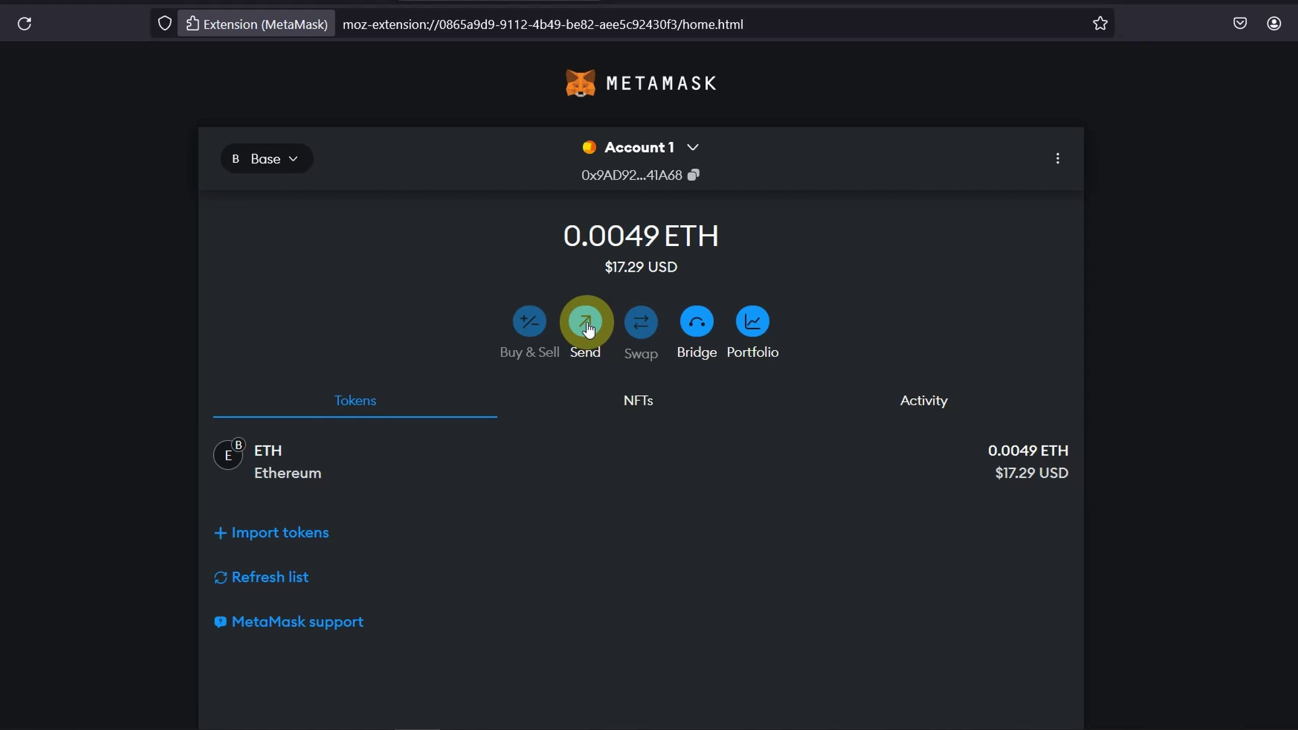
pyautogui.click(365, 455)
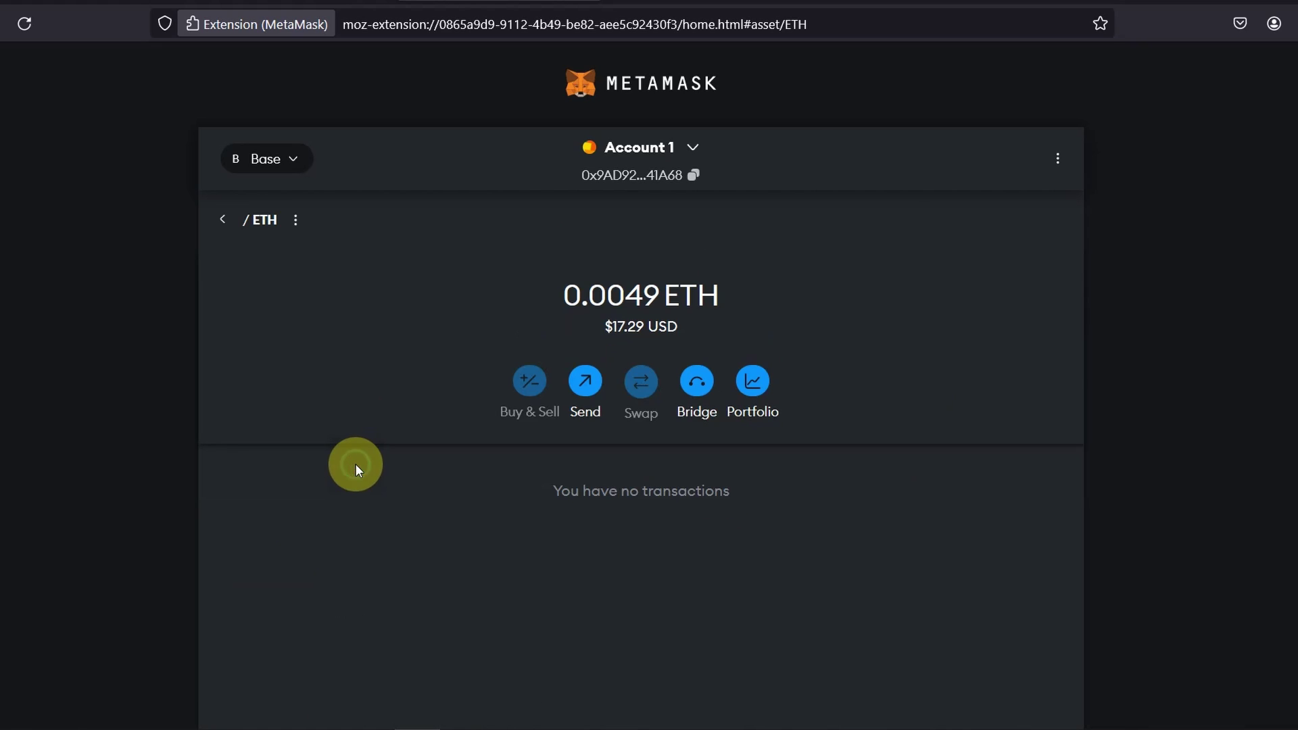
# - Start an ETH send, paste the Binance deposit address as recipient, and choose the Max amount
pyautogui.click(585, 394)
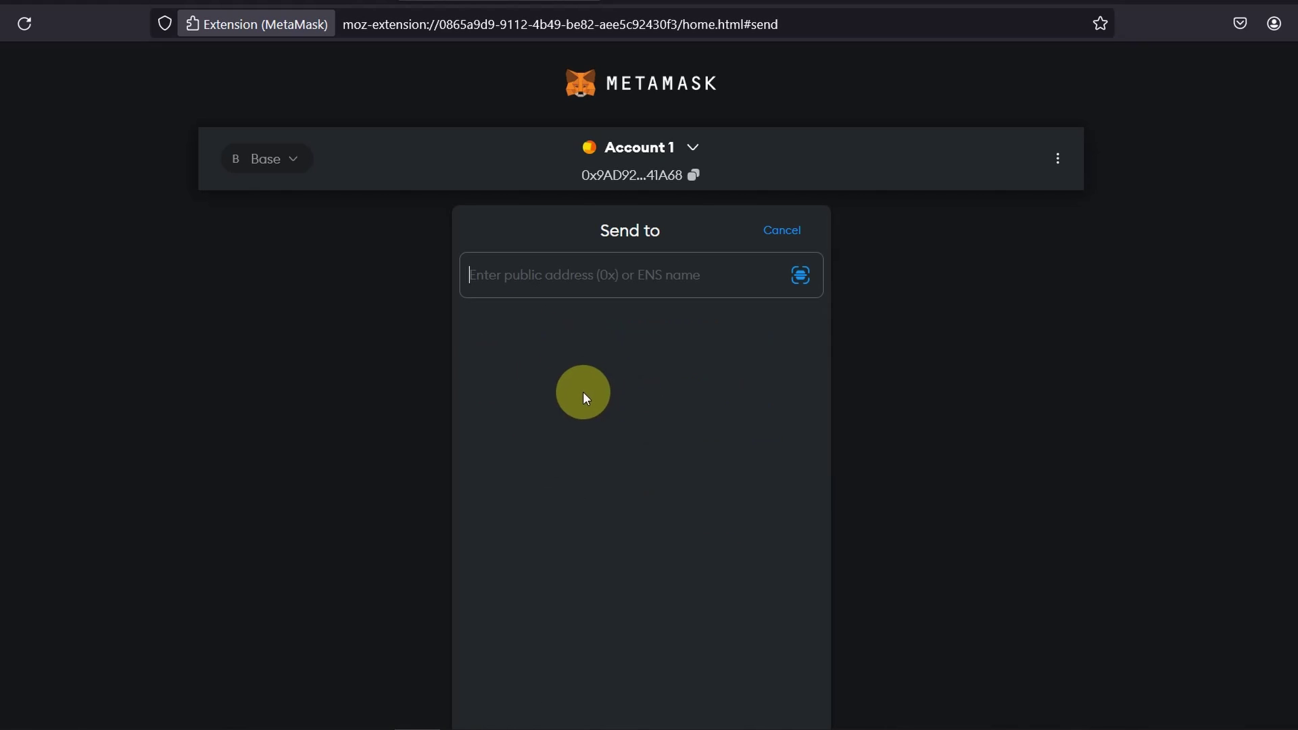
pyautogui.click(532, 278)
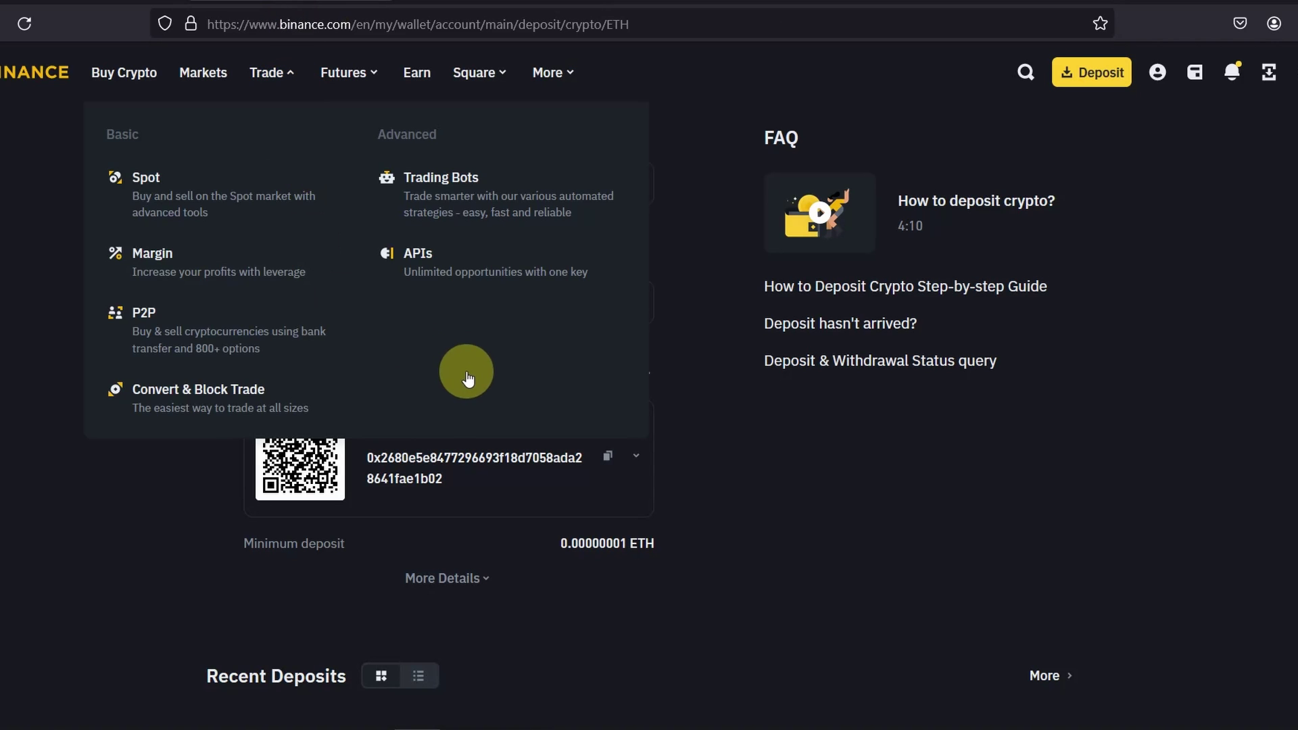
pyautogui.click(608, 467)
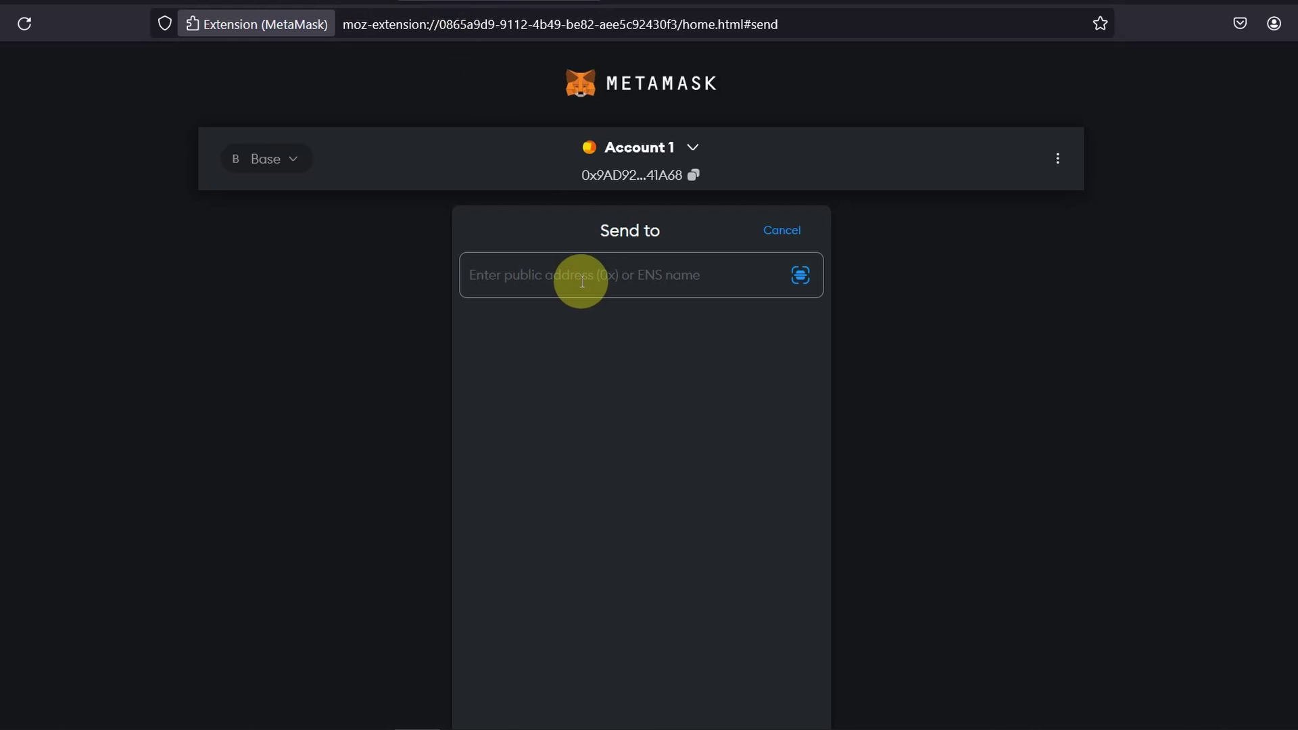
pyautogui.rightClick(594, 290)
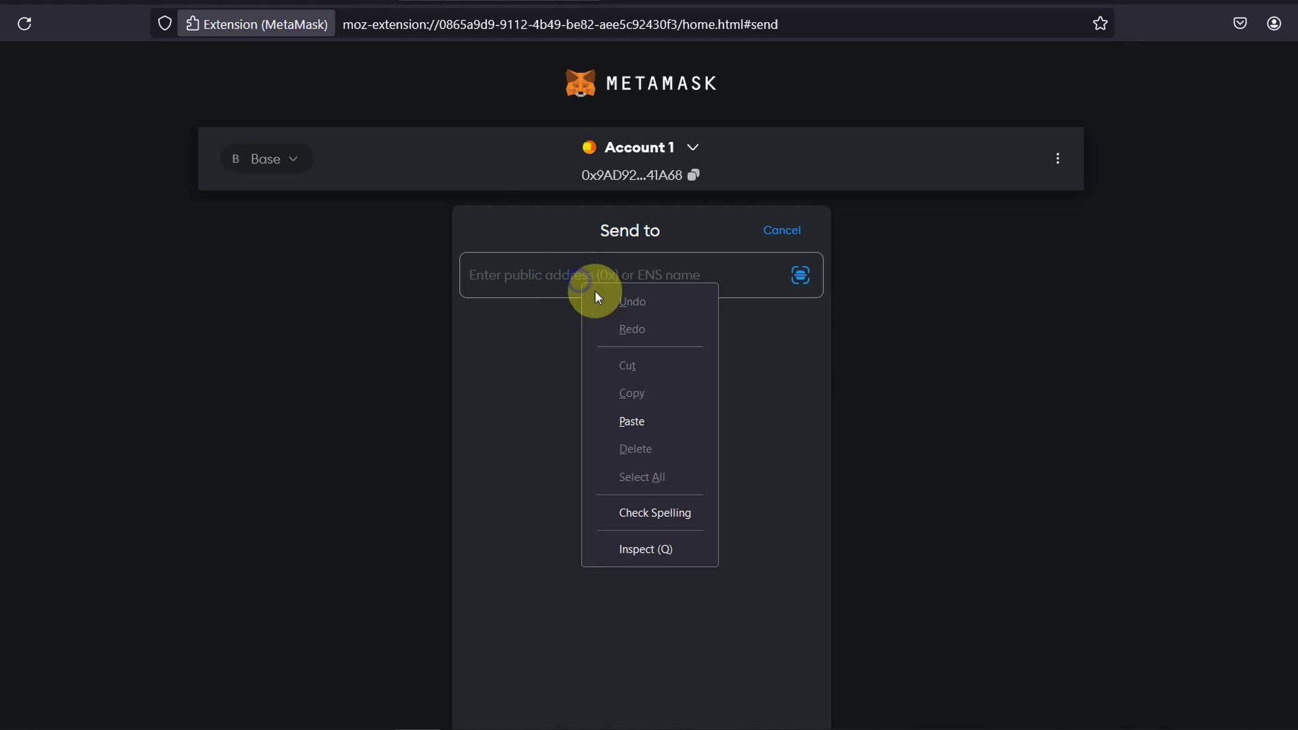
pyautogui.click(643, 420)
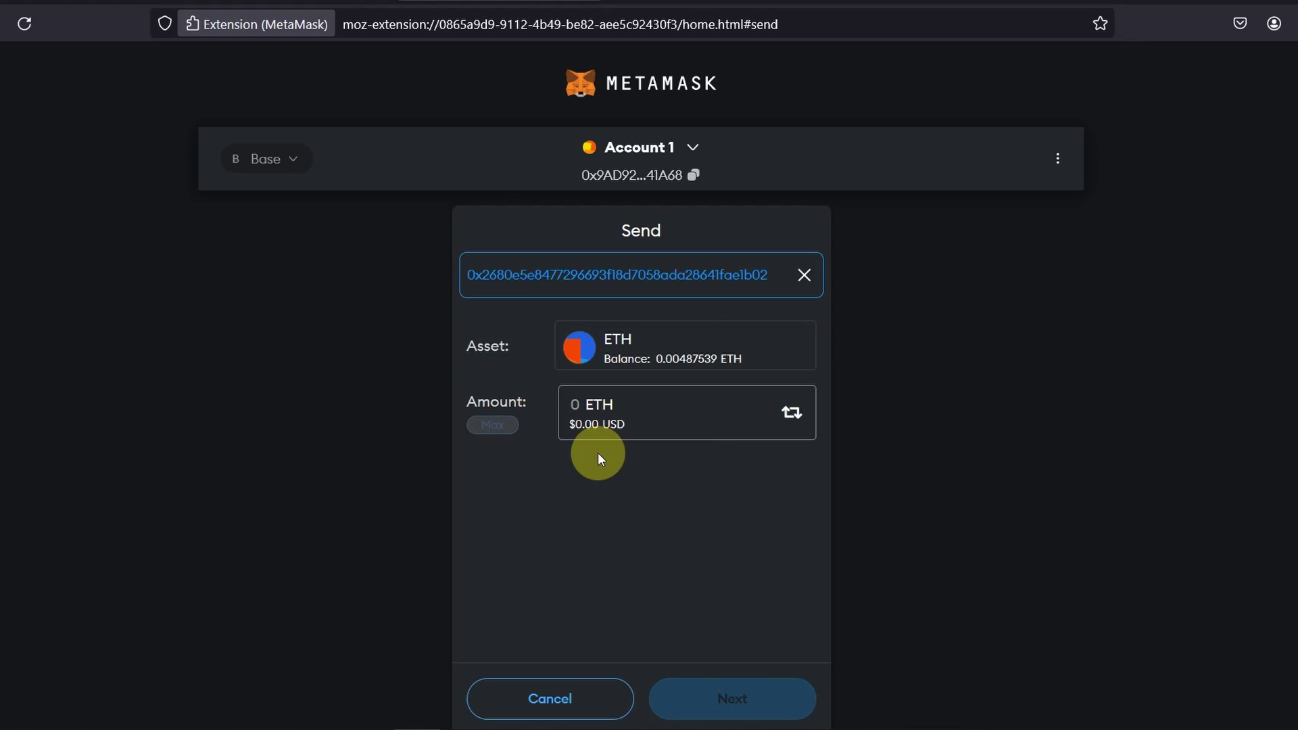
pyautogui.click(485, 425)
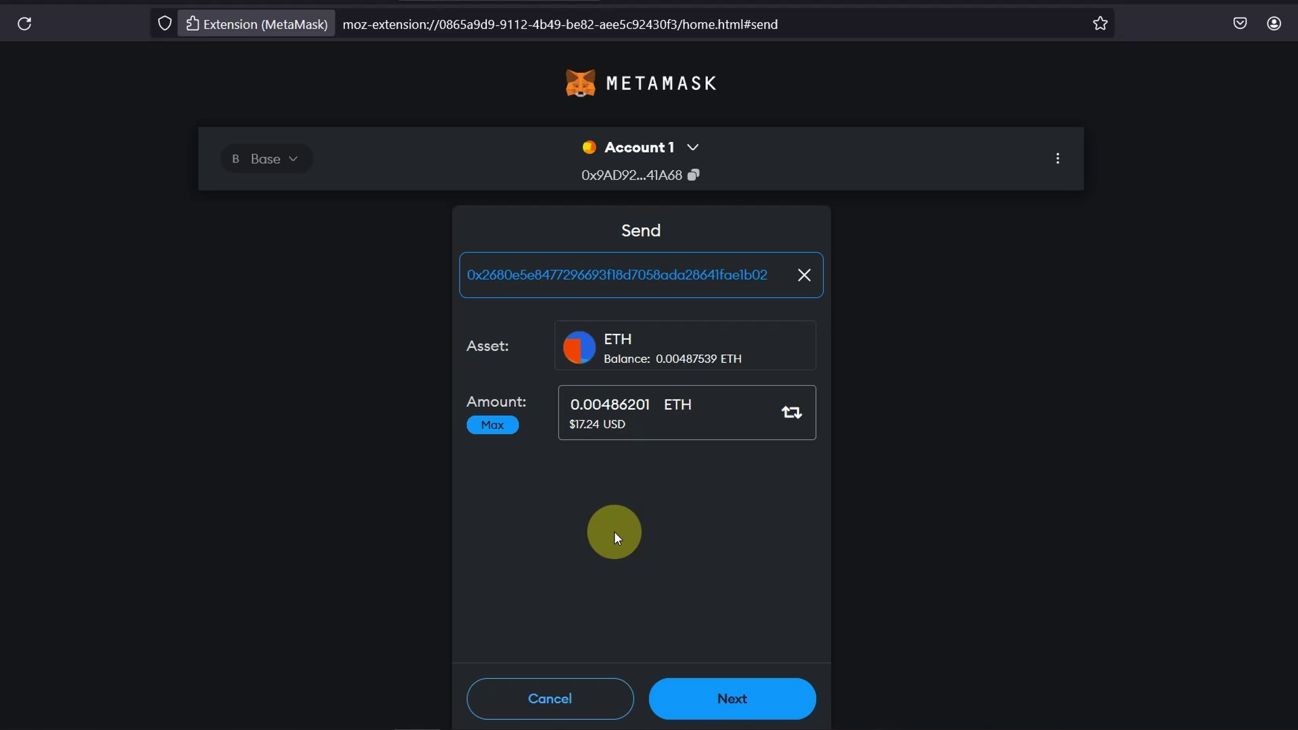
# - Review and confirm the 0.00486848 ETH transfer, then start a new send after it fails
pyautogui.click(747, 696)
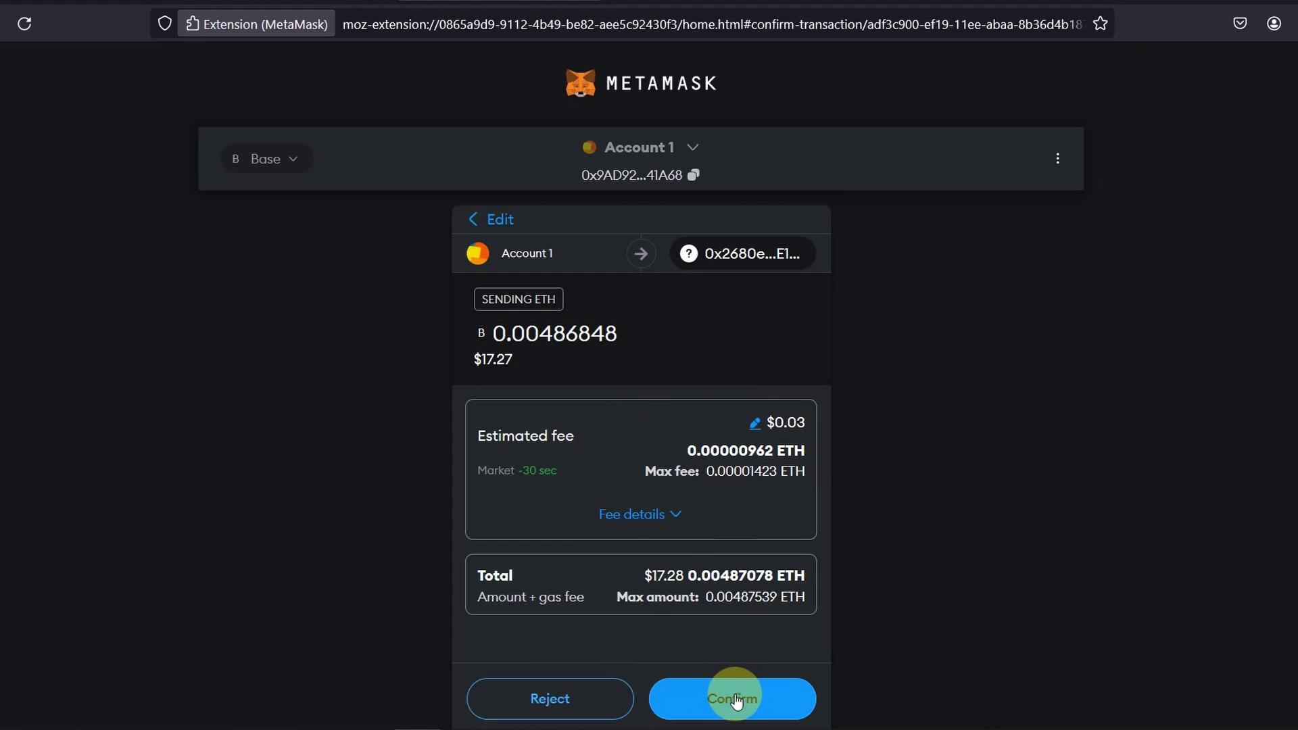
pyautogui.moveTo(558, 477); pyautogui.dragTo(513, 480)
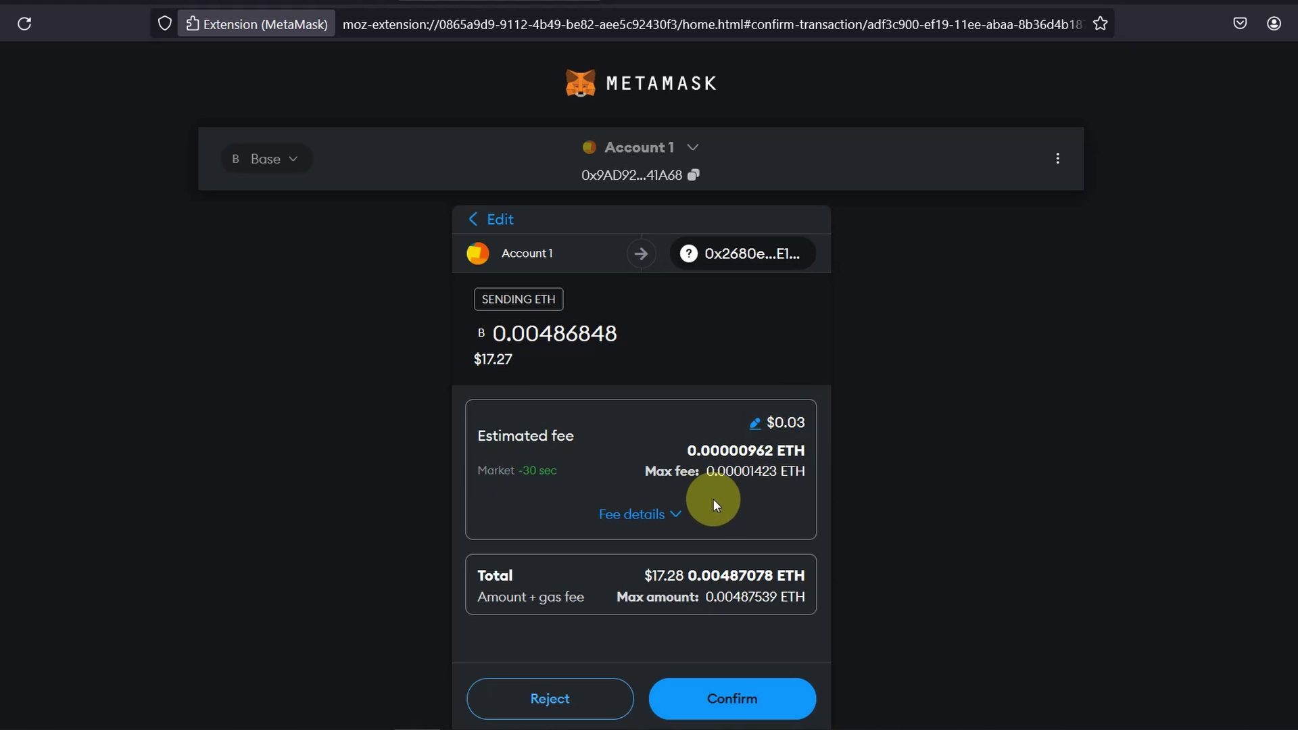
pyautogui.click(737, 696)
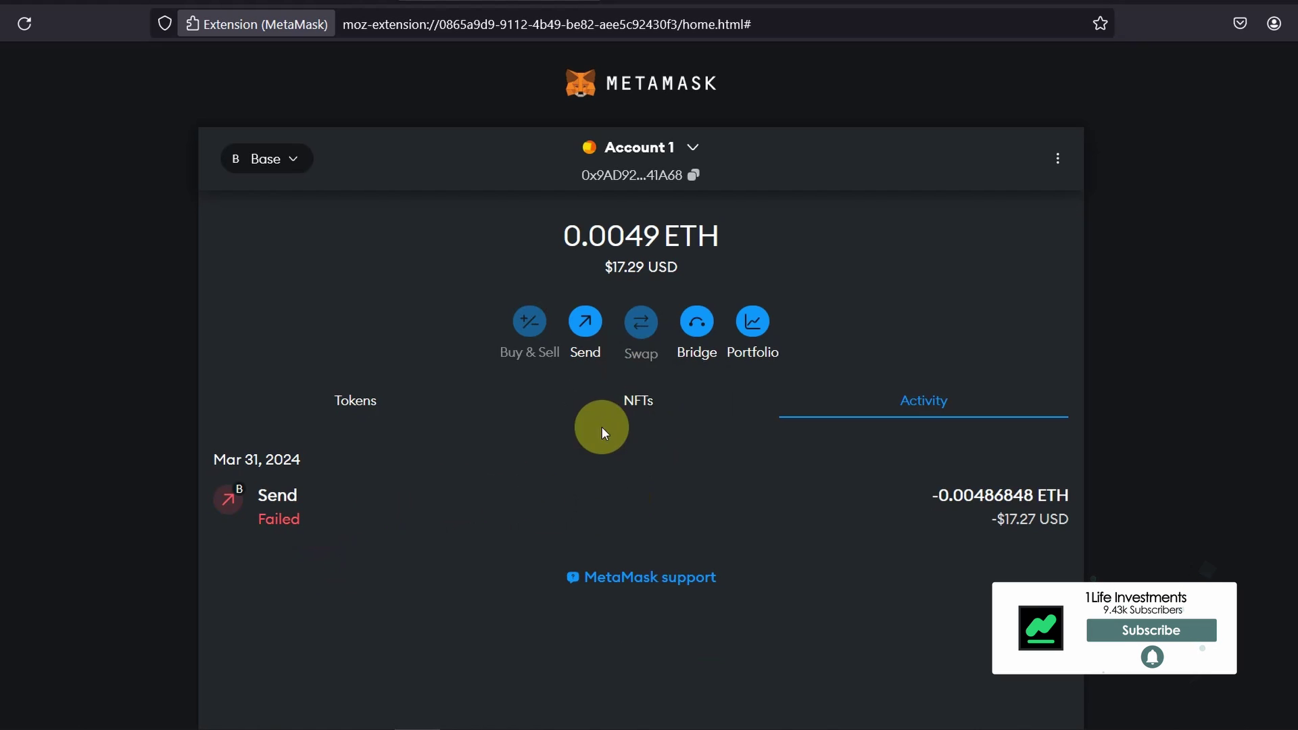
pyautogui.click(588, 330)
pyautogui.click(554, 274)
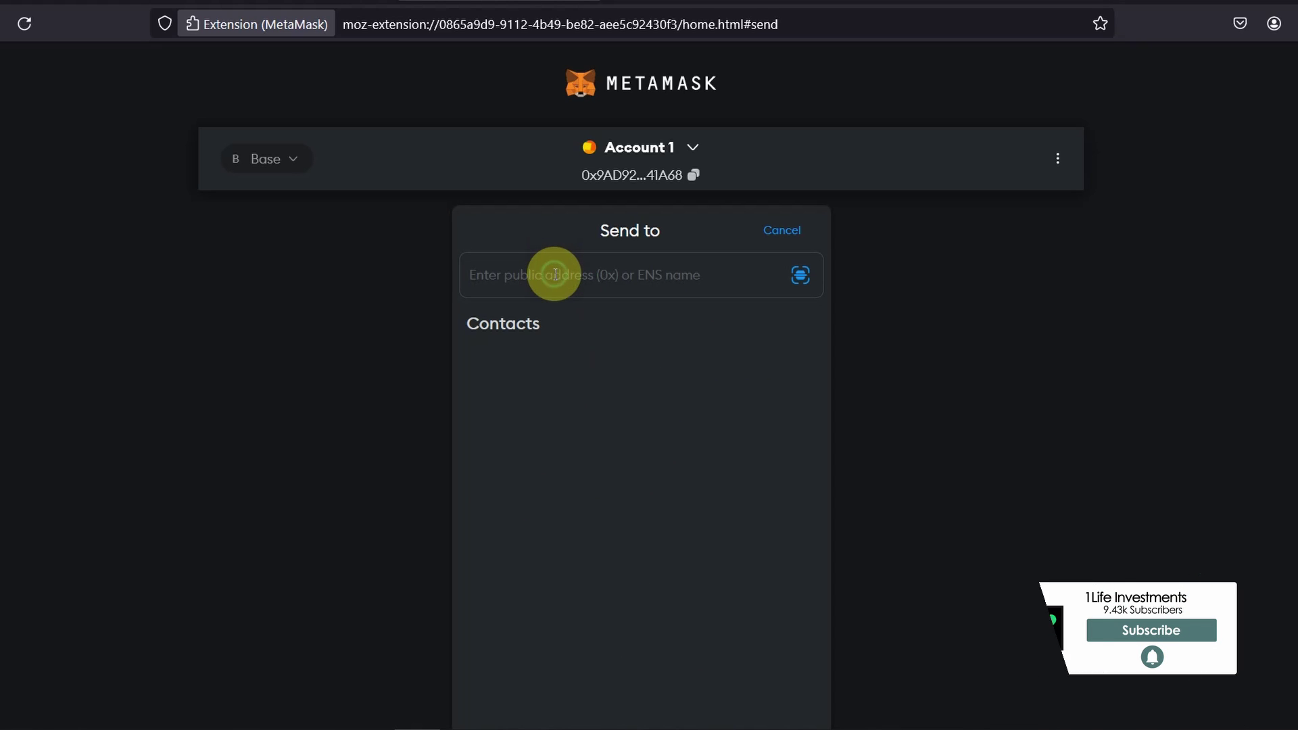
# - Paste the Binance deposit address as recipient and set the amount to 0.0048 ETH
pyautogui.hotkey('ctrl', 'v')
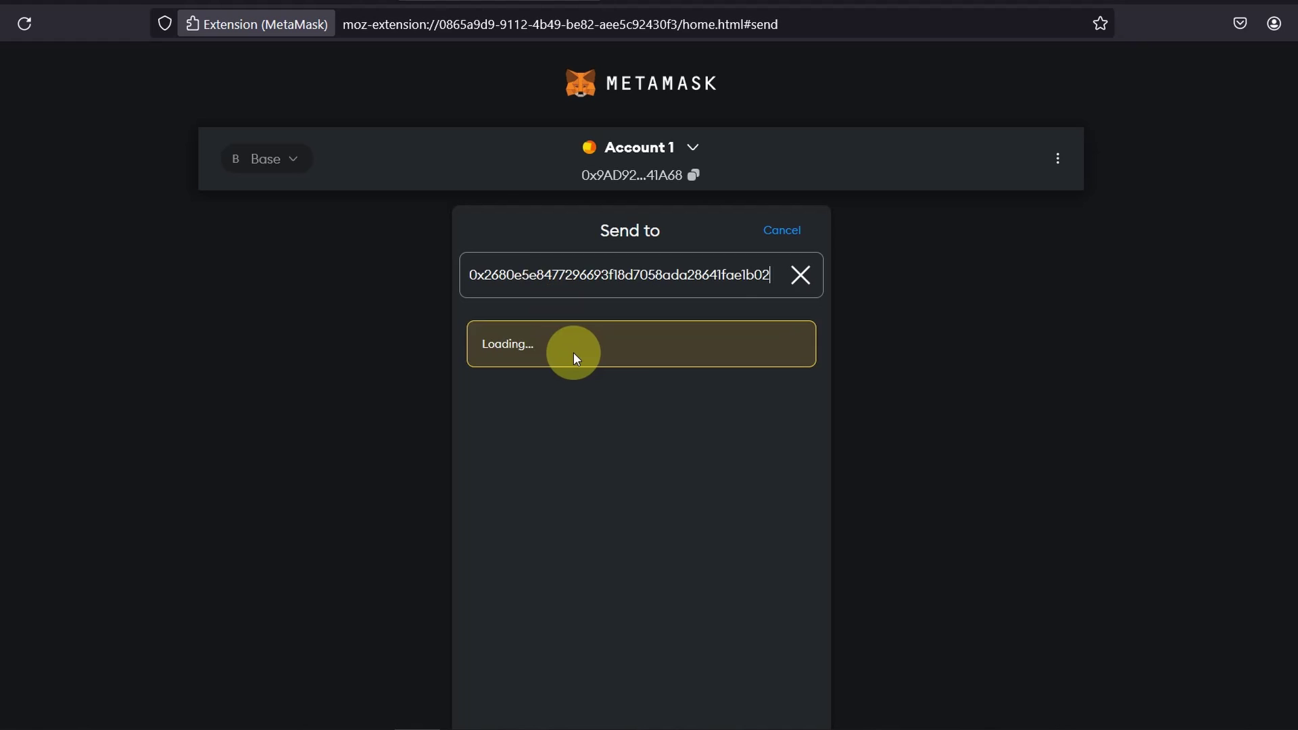
pyautogui.click(565, 404)
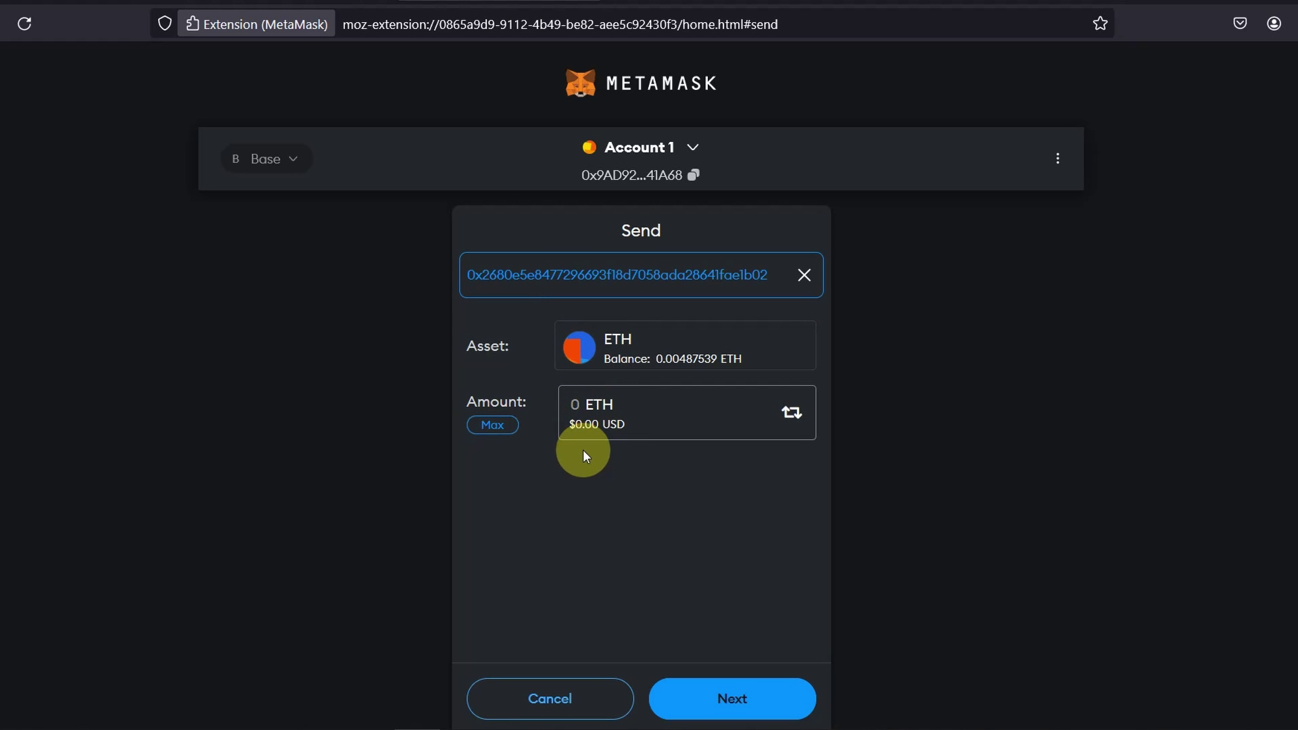
pyautogui.click(497, 425)
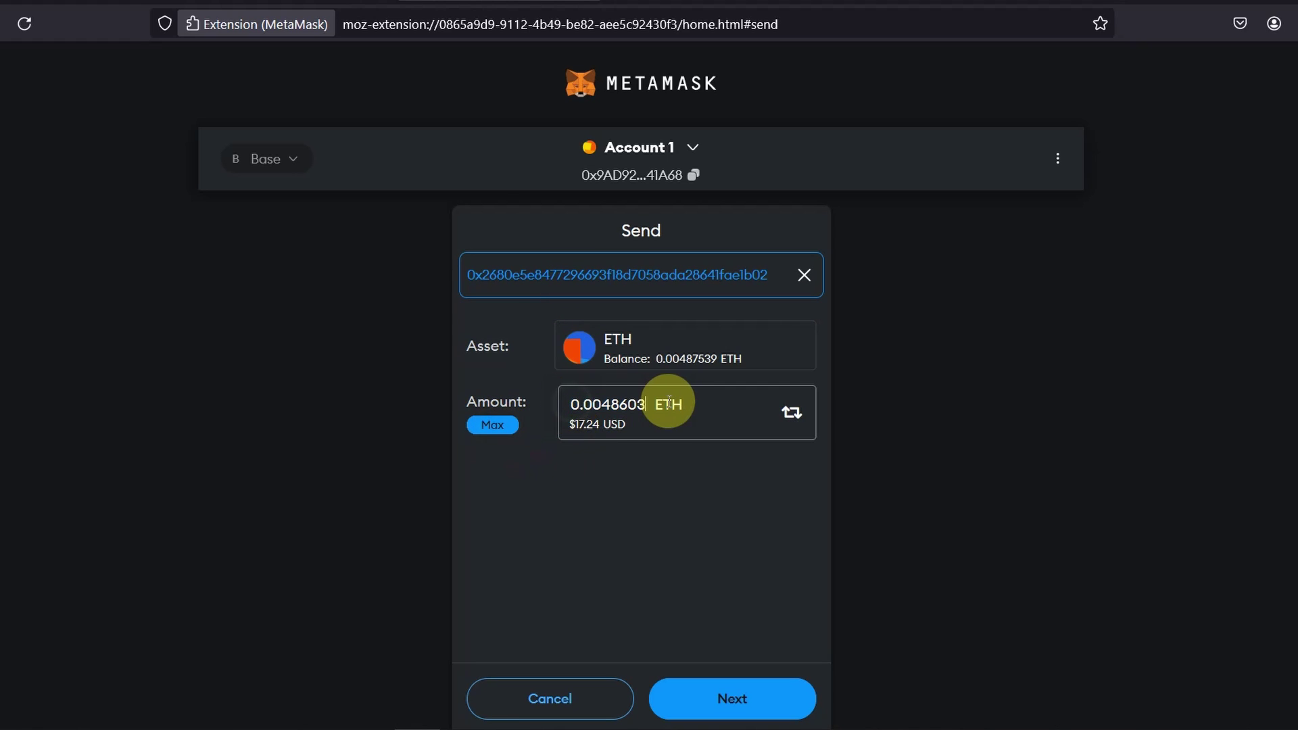
pyautogui.moveTo(602, 404); pyautogui.dragTo(659, 405)
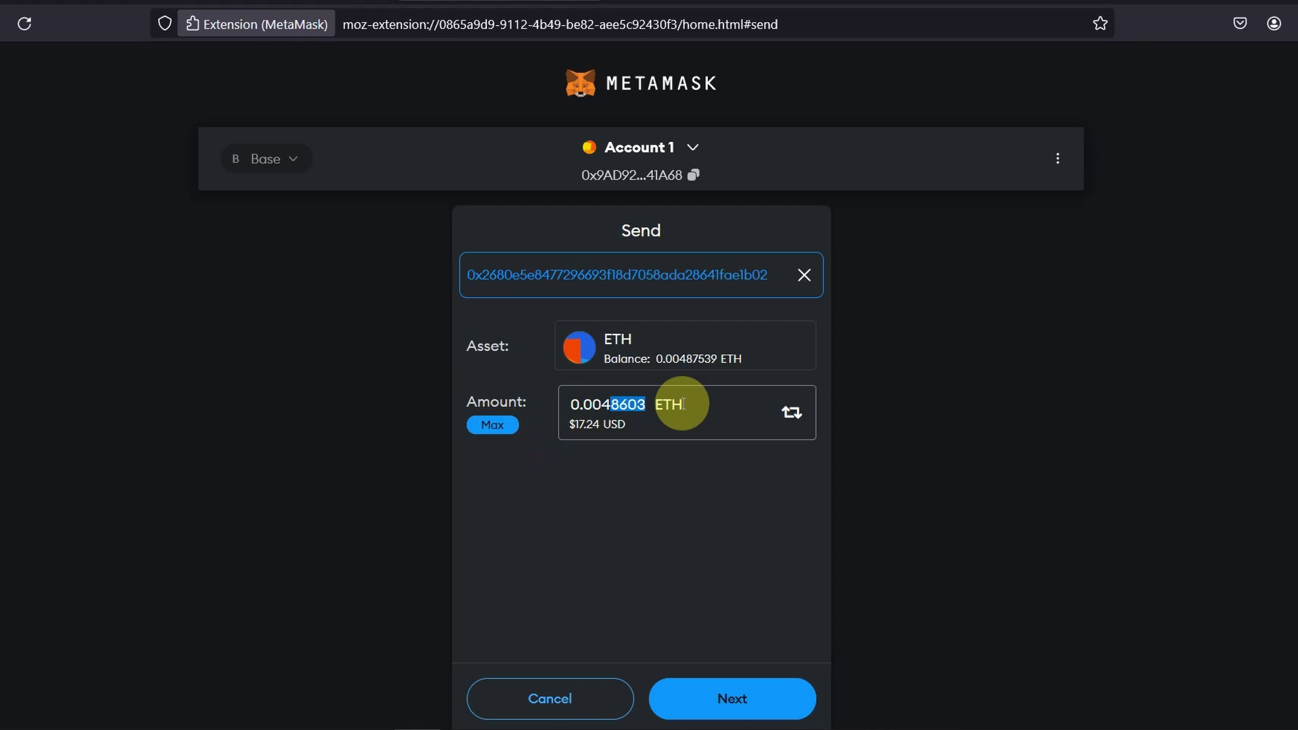
pyautogui.press('BackSpace')
pyautogui.write('48')
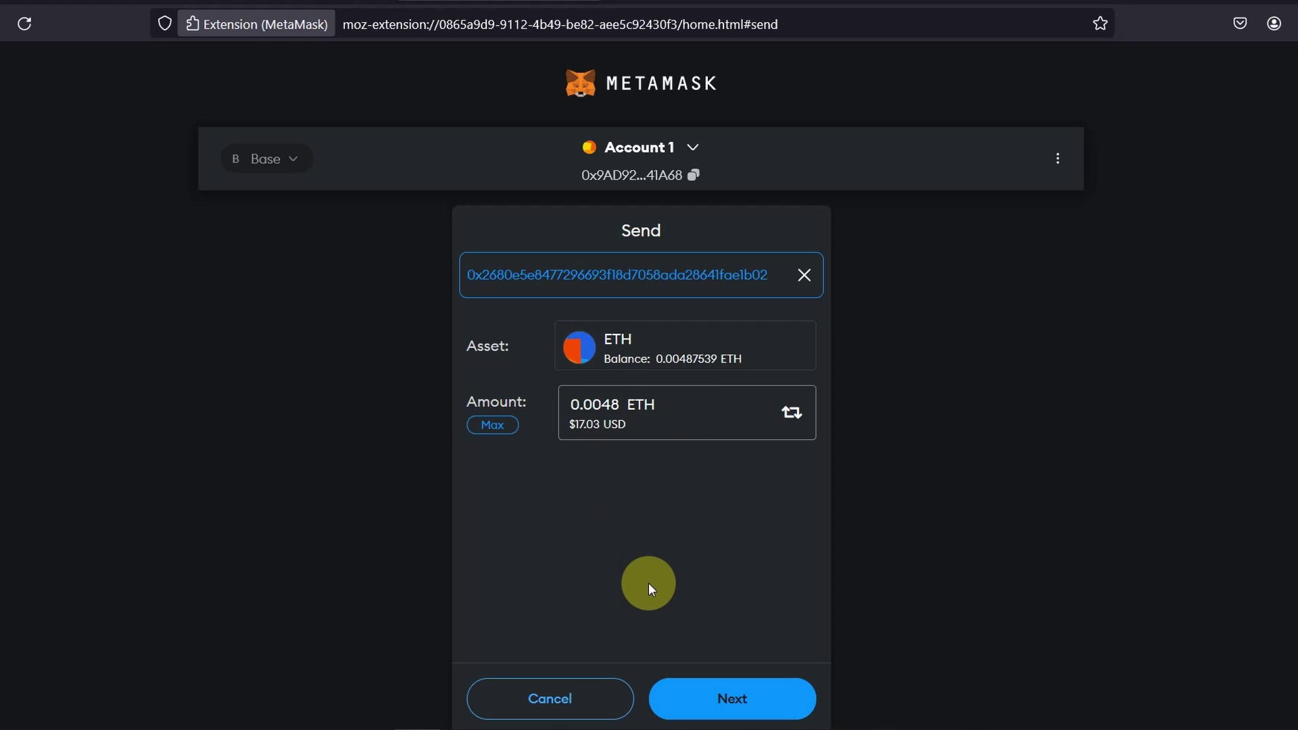
# - Review and confirm the 0.0048 ETH transfer on Base
pyautogui.click(739, 696)
pyautogui.scroll(-1, 579, 469)
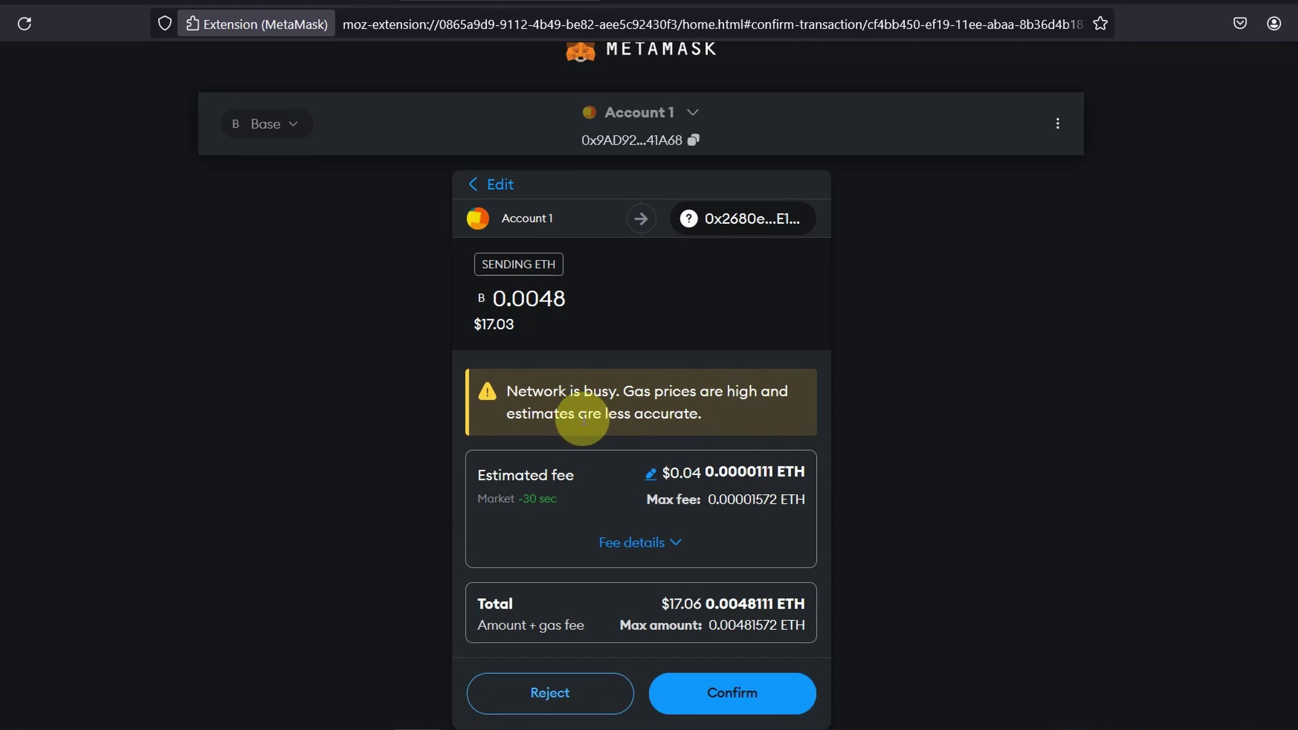
pyautogui.click(713, 702)
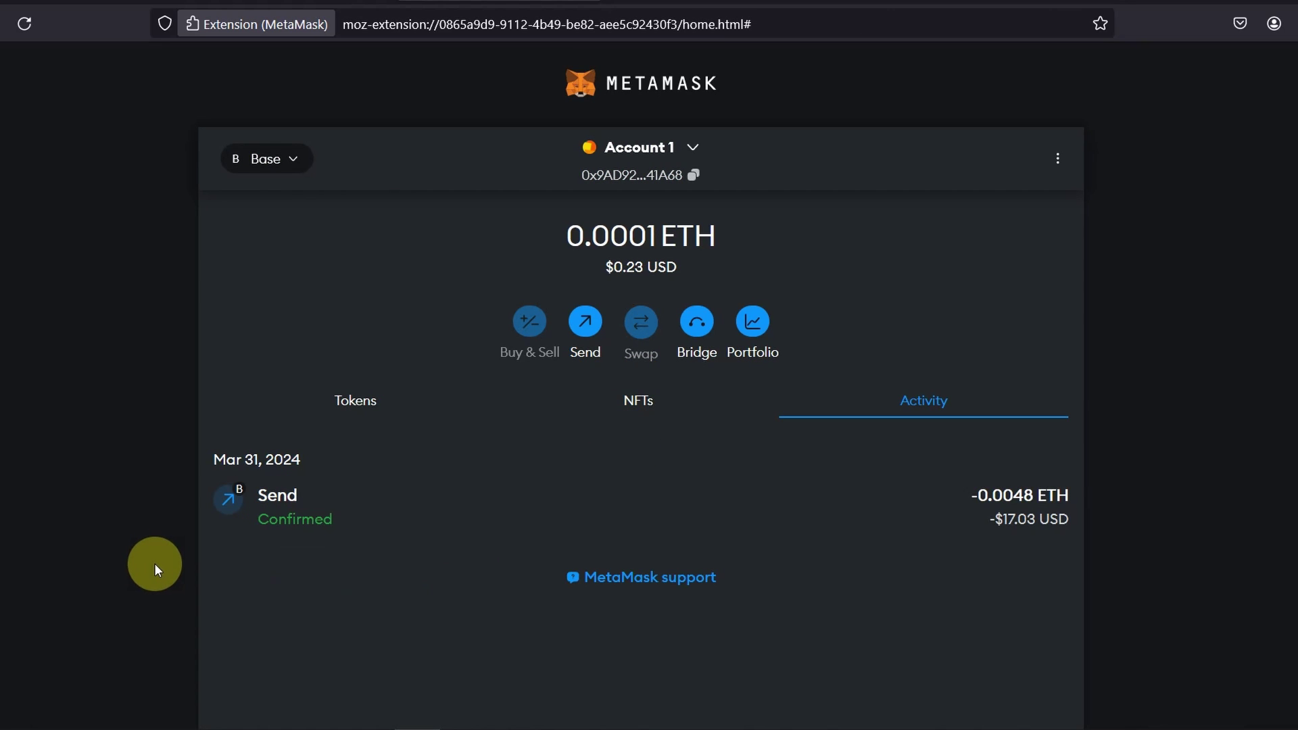
# - Check the 0.0048 ETH send's Success status on BaseScan, then return to Binance
pyautogui.click(287, 518)
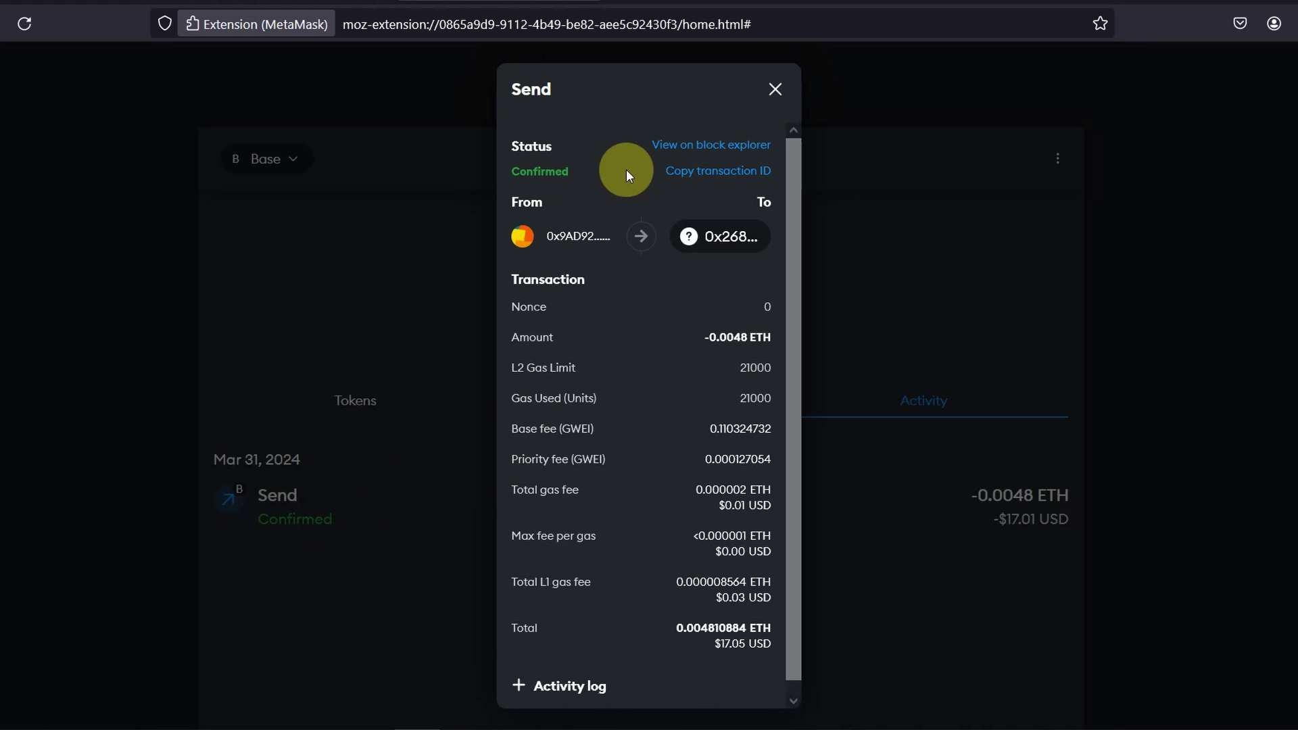
pyautogui.click(708, 156)
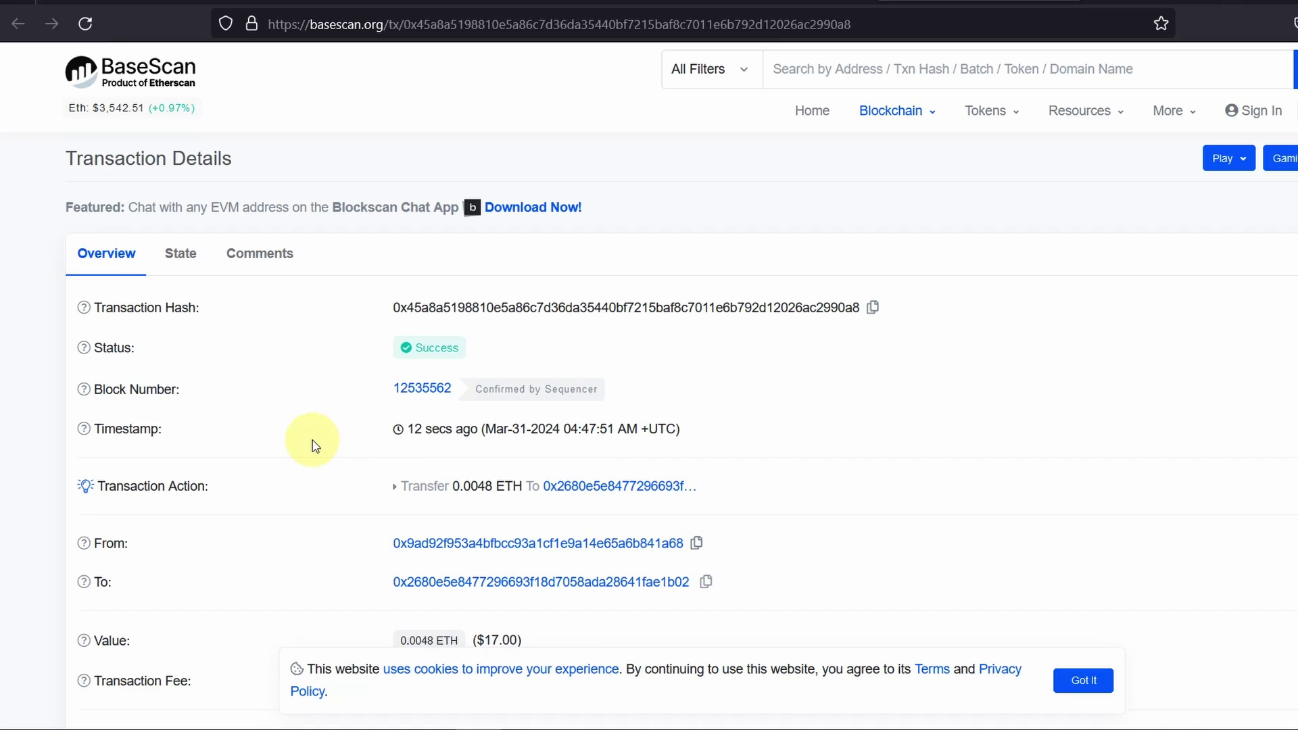
pyautogui.scroll(-5, 316, 440)
pyautogui.scroll(5, 323, 440)
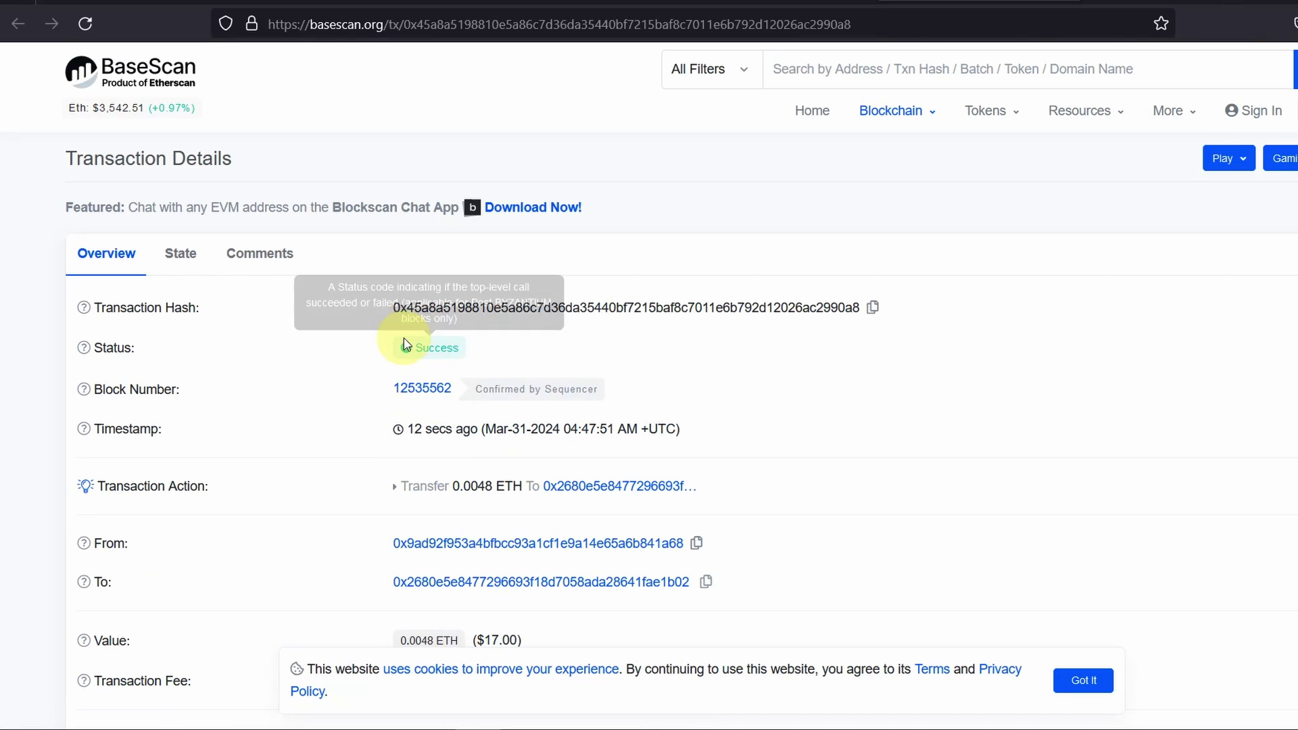
pyautogui.moveTo(539, 429); pyautogui.dragTo(661, 391)
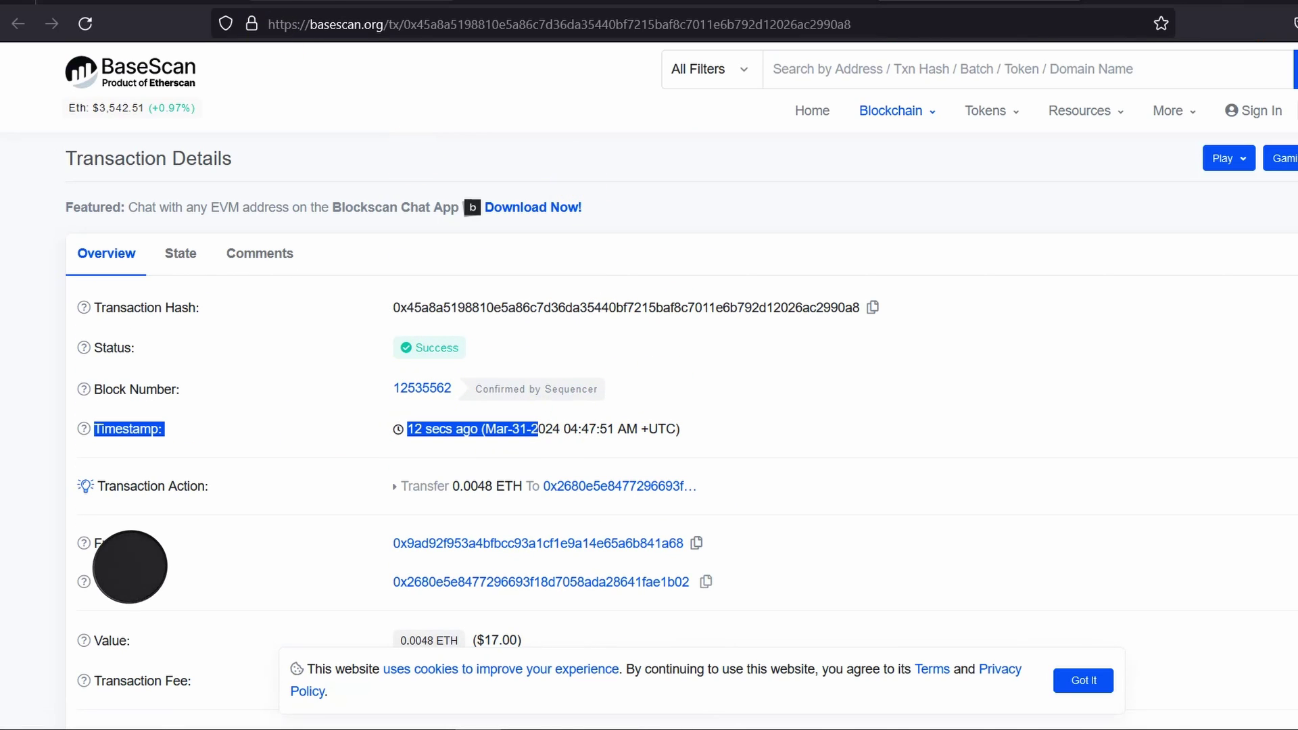
pyautogui.click(304, 7)
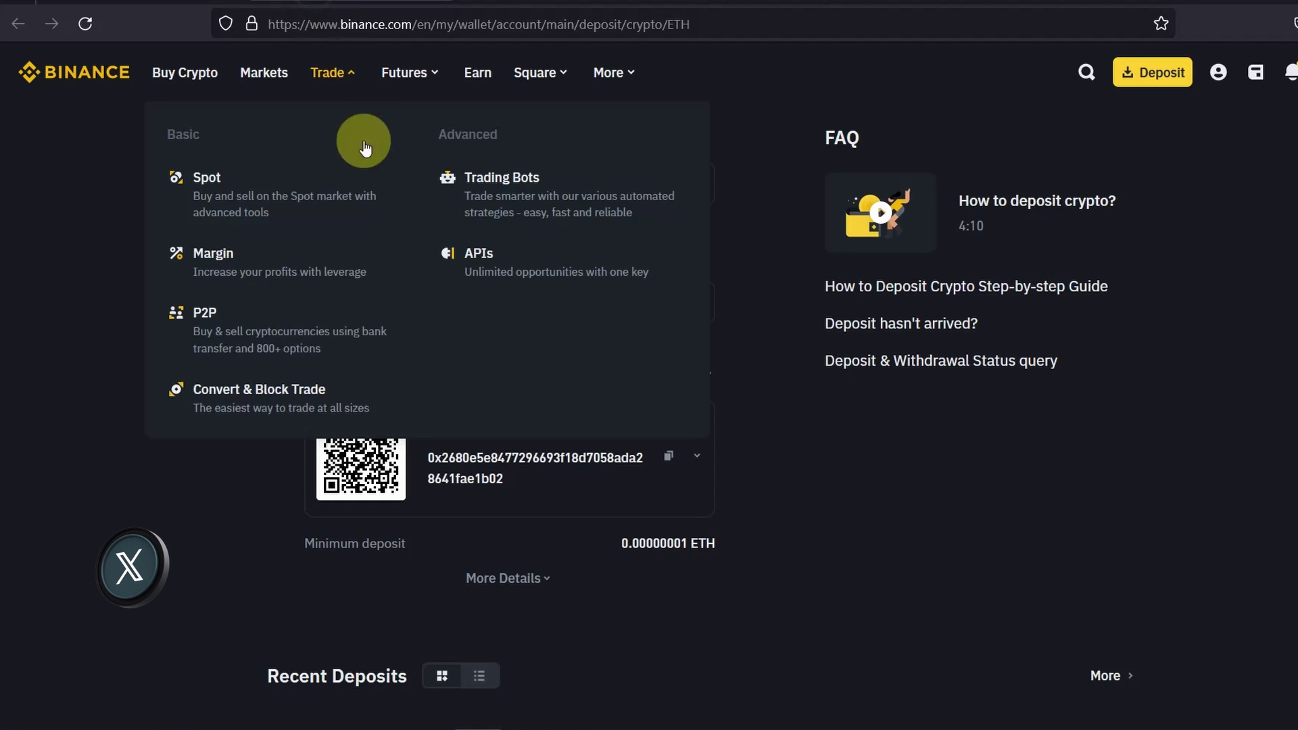
# - Go through Dashboard and Assets Overview back to Deposit Crypto to see the Confirming 0.0048 ETH deposit
pyautogui.click(1128, 71)
pyautogui.click(782, 472)
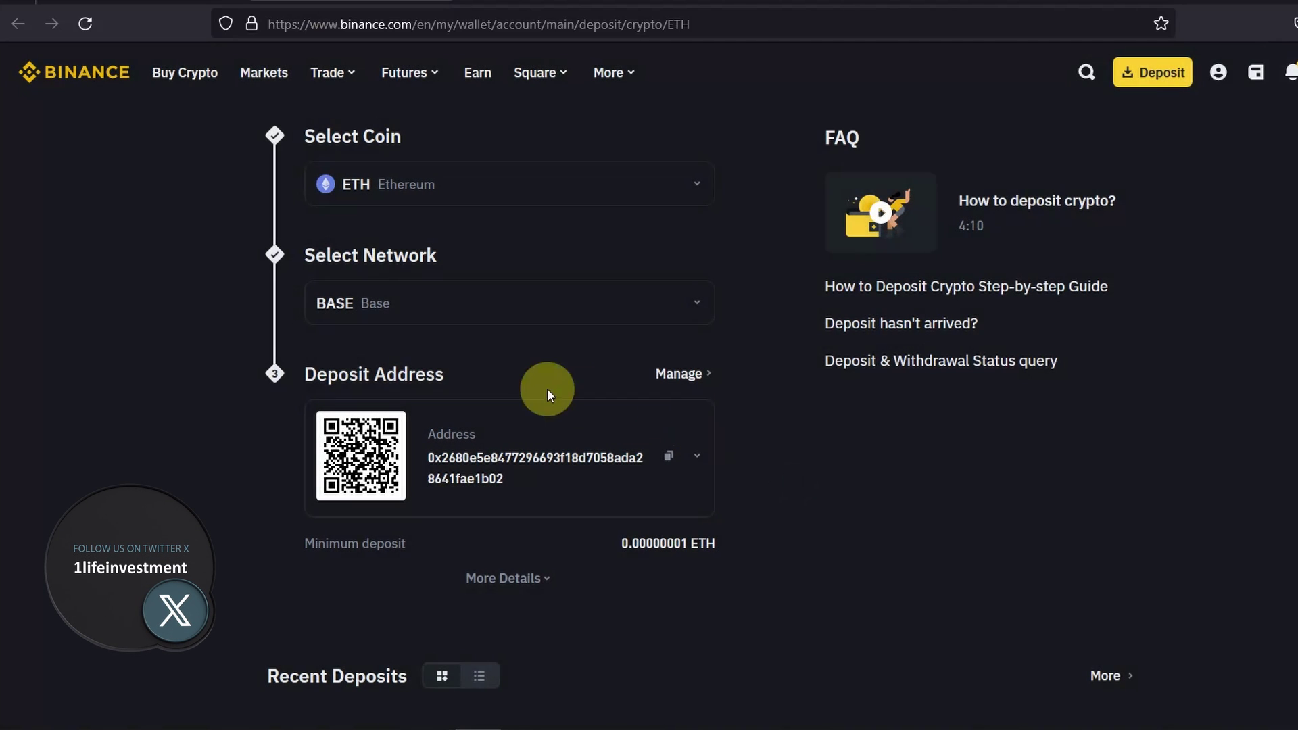
pyautogui.click(1218, 72)
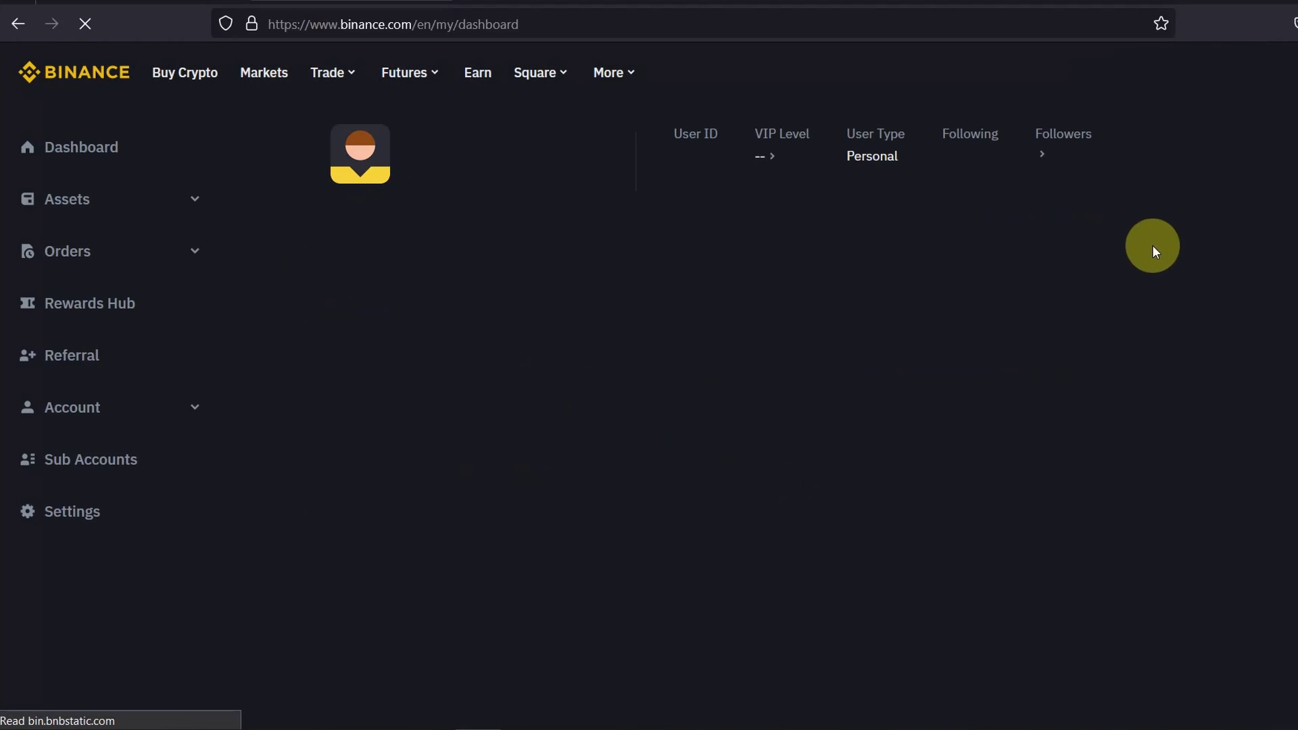
pyautogui.click(85, 200)
pyautogui.click(93, 262)
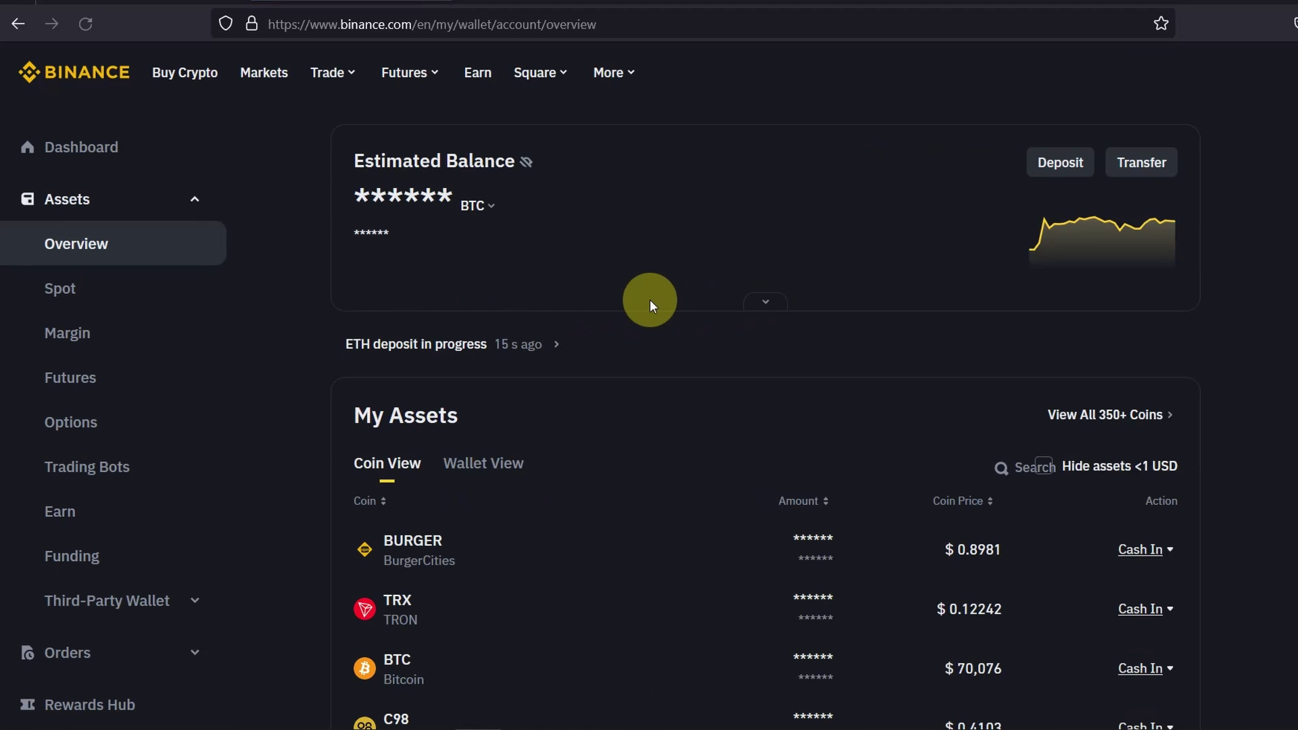
pyautogui.click(980, 165)
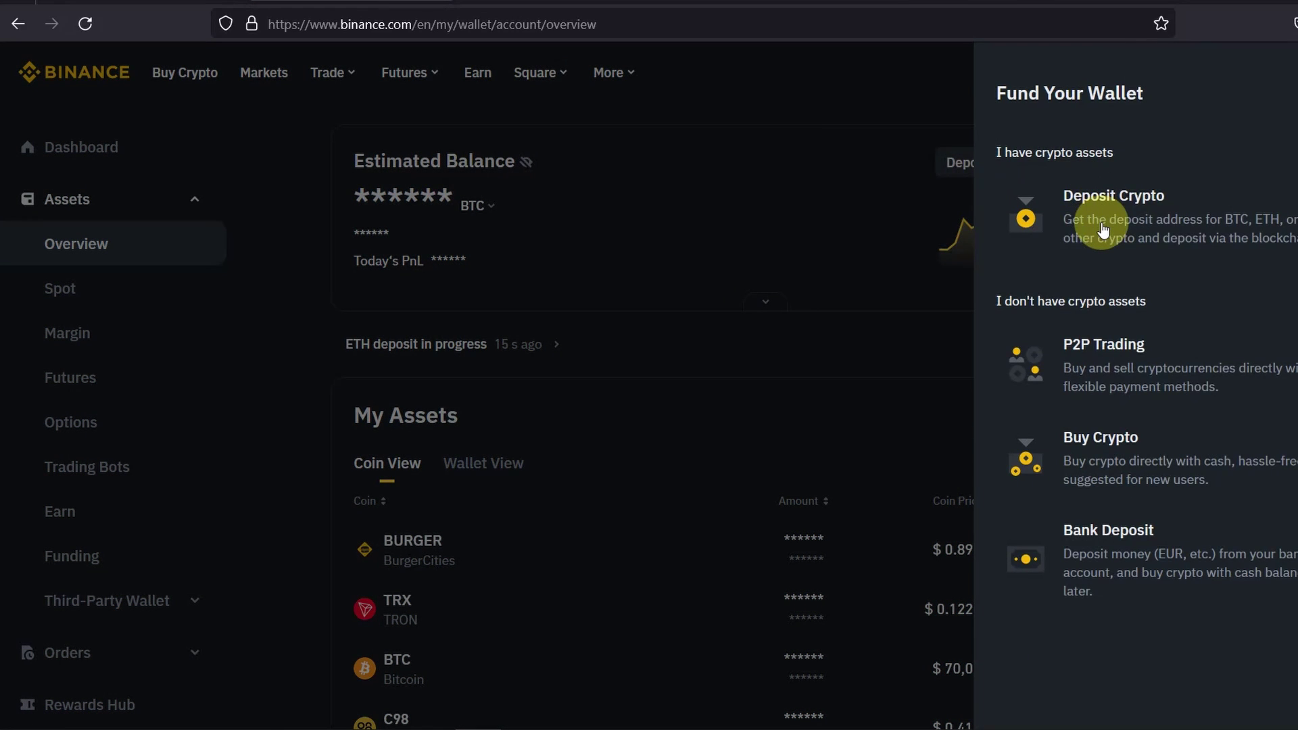
pyautogui.click(633, 179)
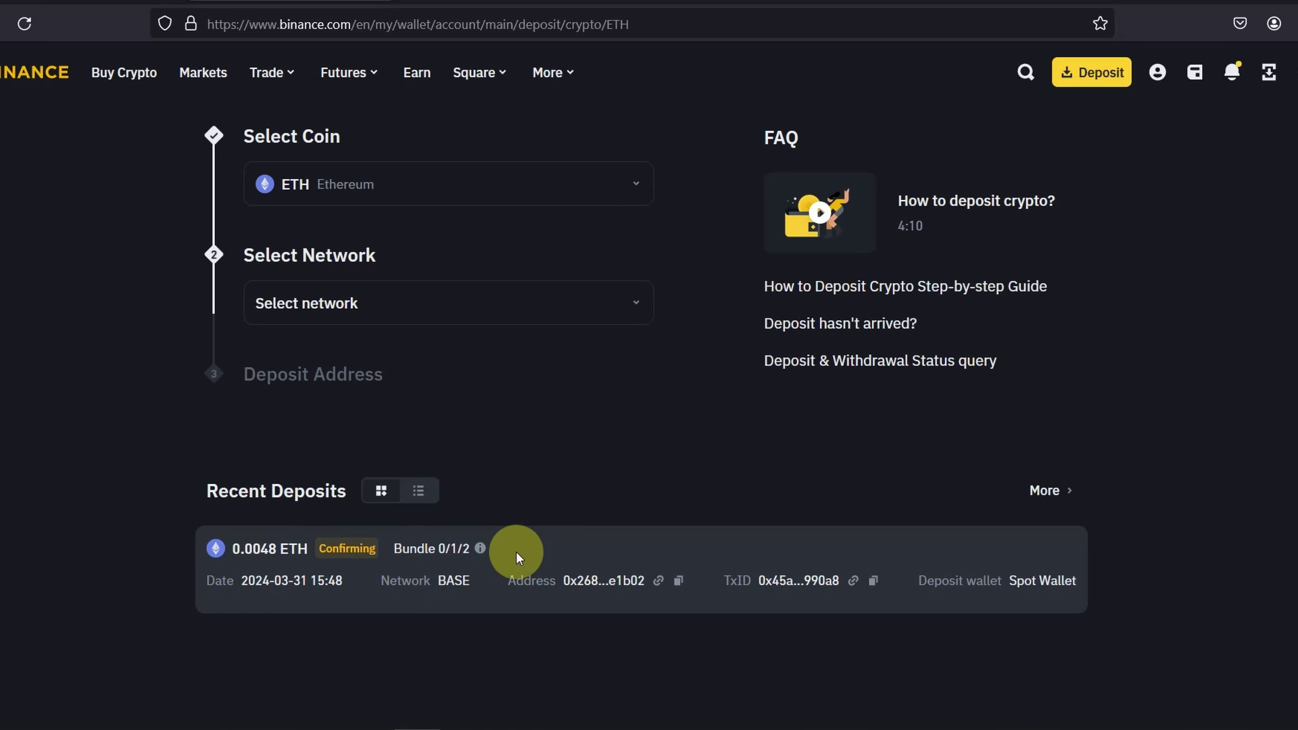
pyautogui.click(553, 566)
pyautogui.moveTo(570, 342); pyautogui.dragTo(651, 324)
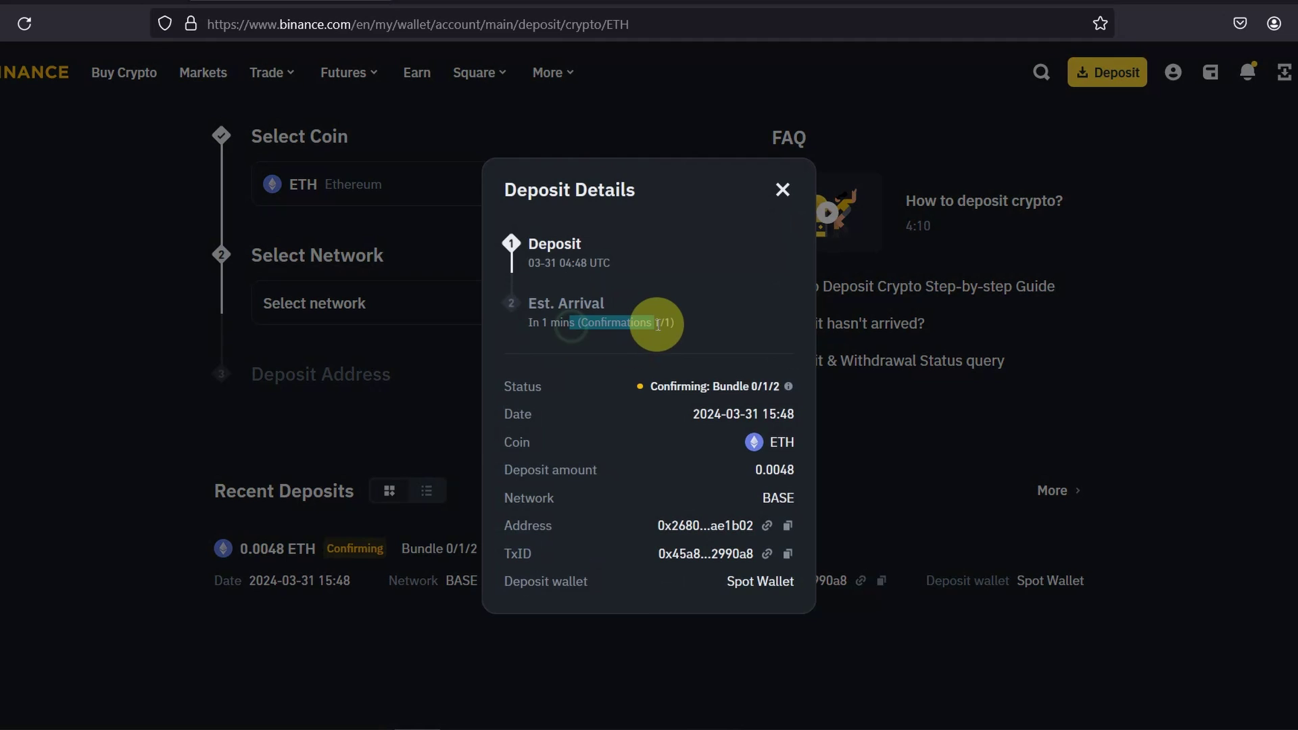
pyautogui.click(682, 326)
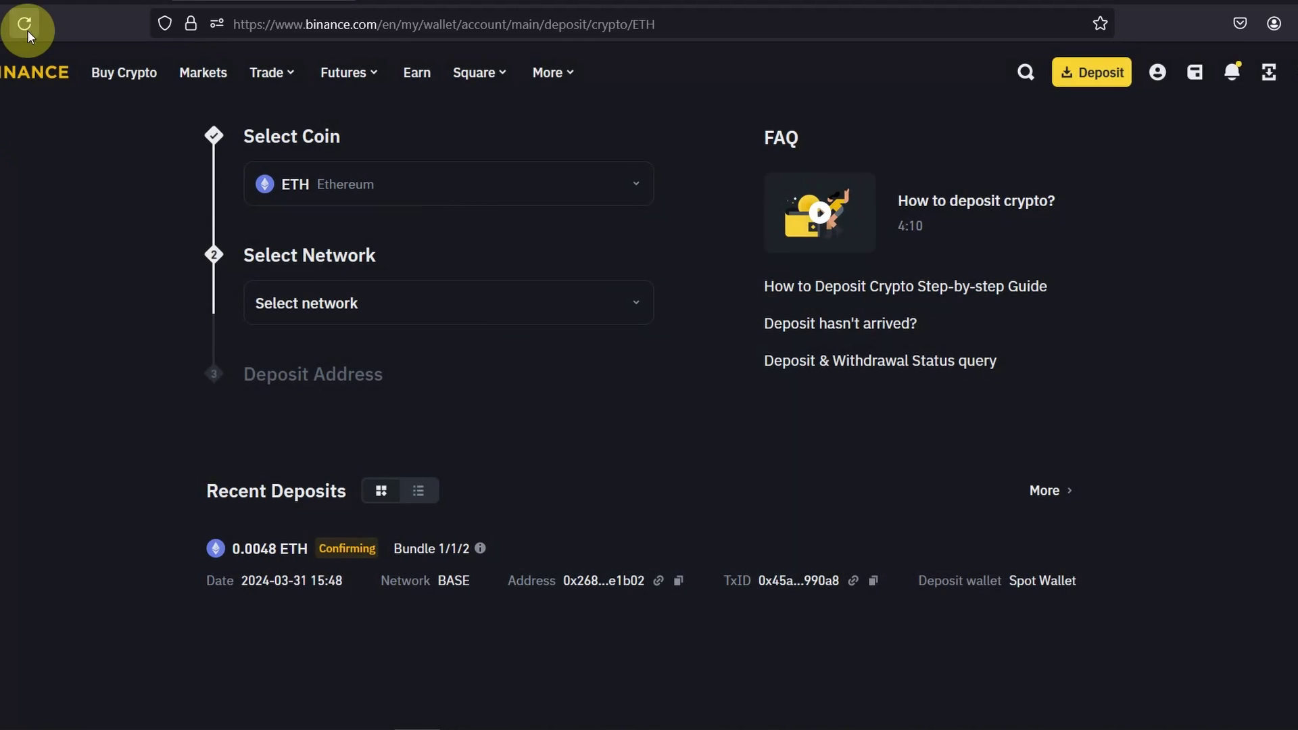
# - Reload and check the deposit details until the 0.0048 ETH BASE deposit shows Completed
pyautogui.click(25, 24)
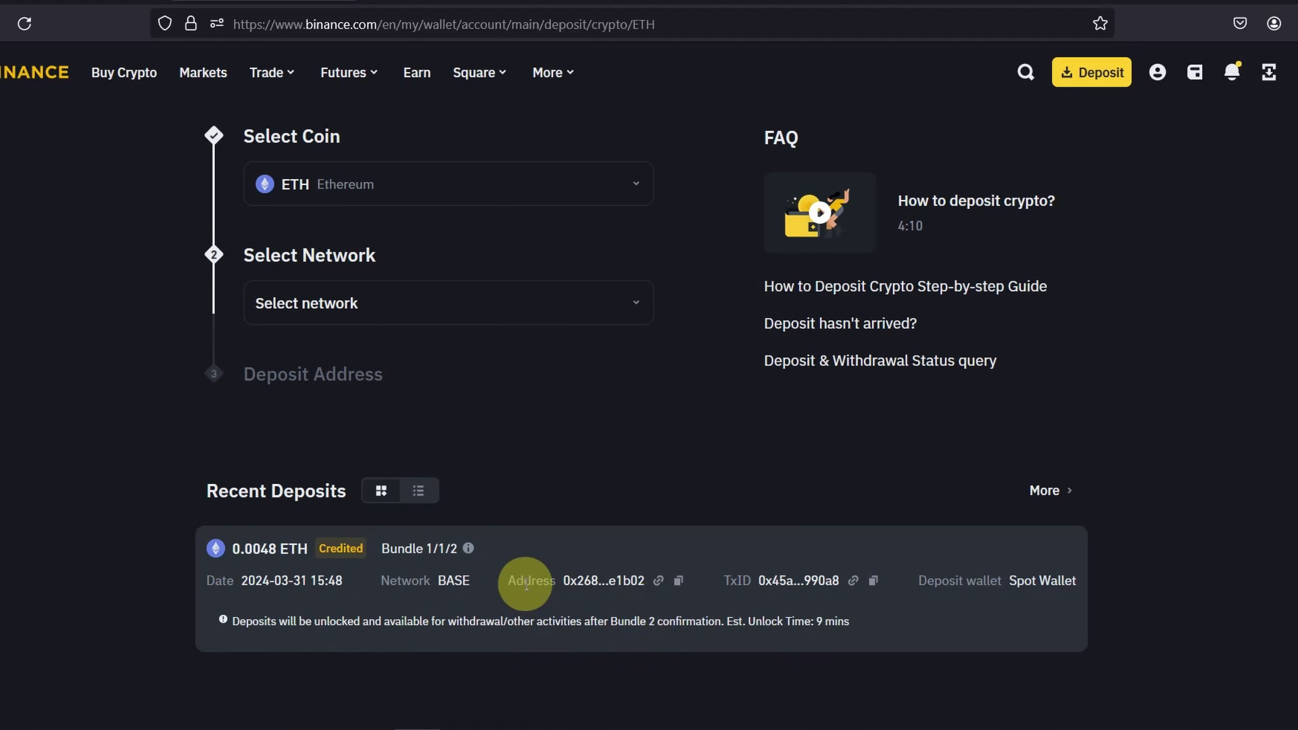
pyautogui.click(526, 578)
pyautogui.click(782, 218)
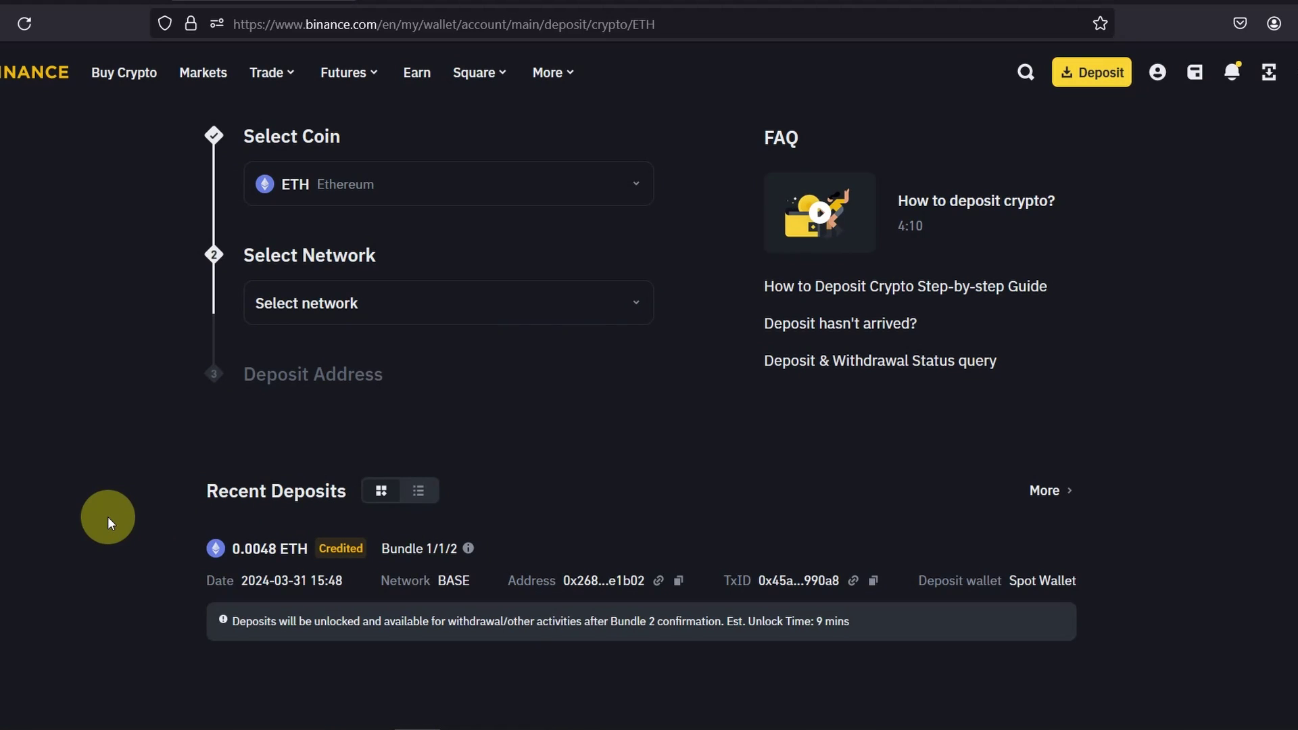
pyautogui.click(406, 548)
pyautogui.moveTo(789, 272)
pyautogui.press('Escape')
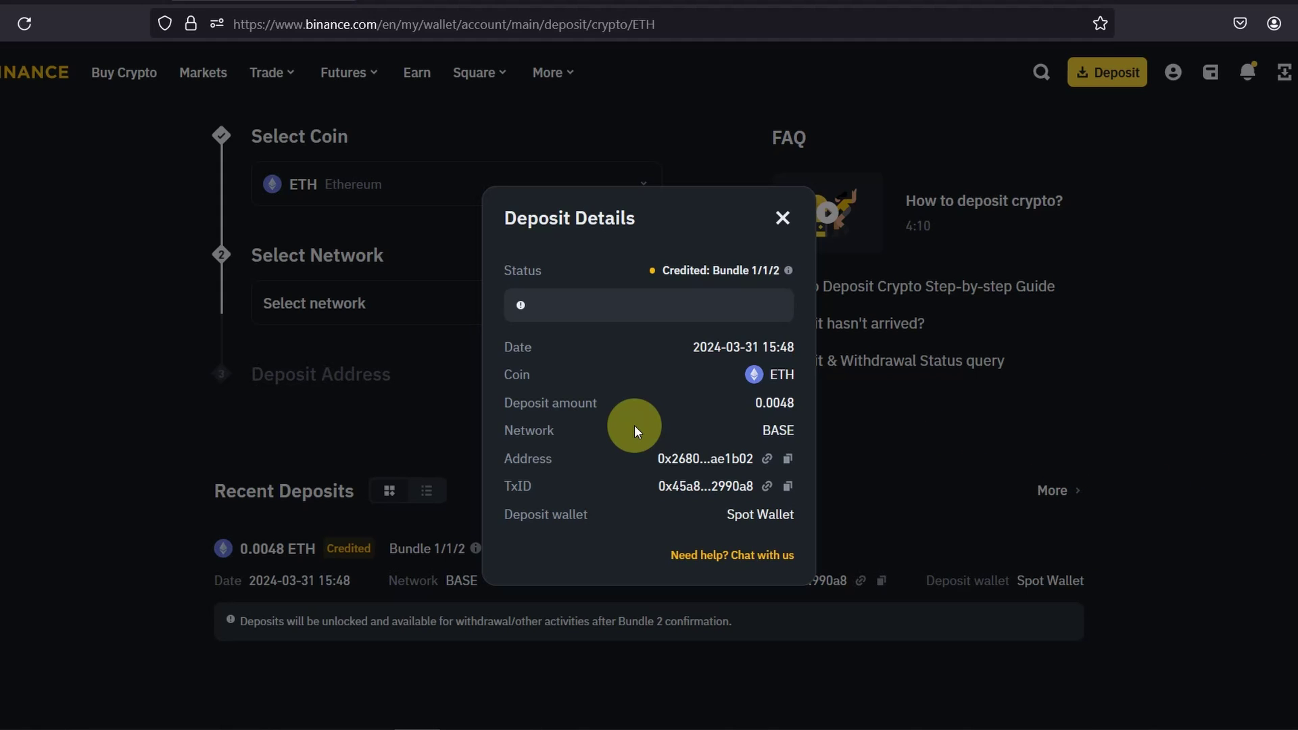
pyautogui.scroll(-2, 776, 216)
pyautogui.click(782, 218)
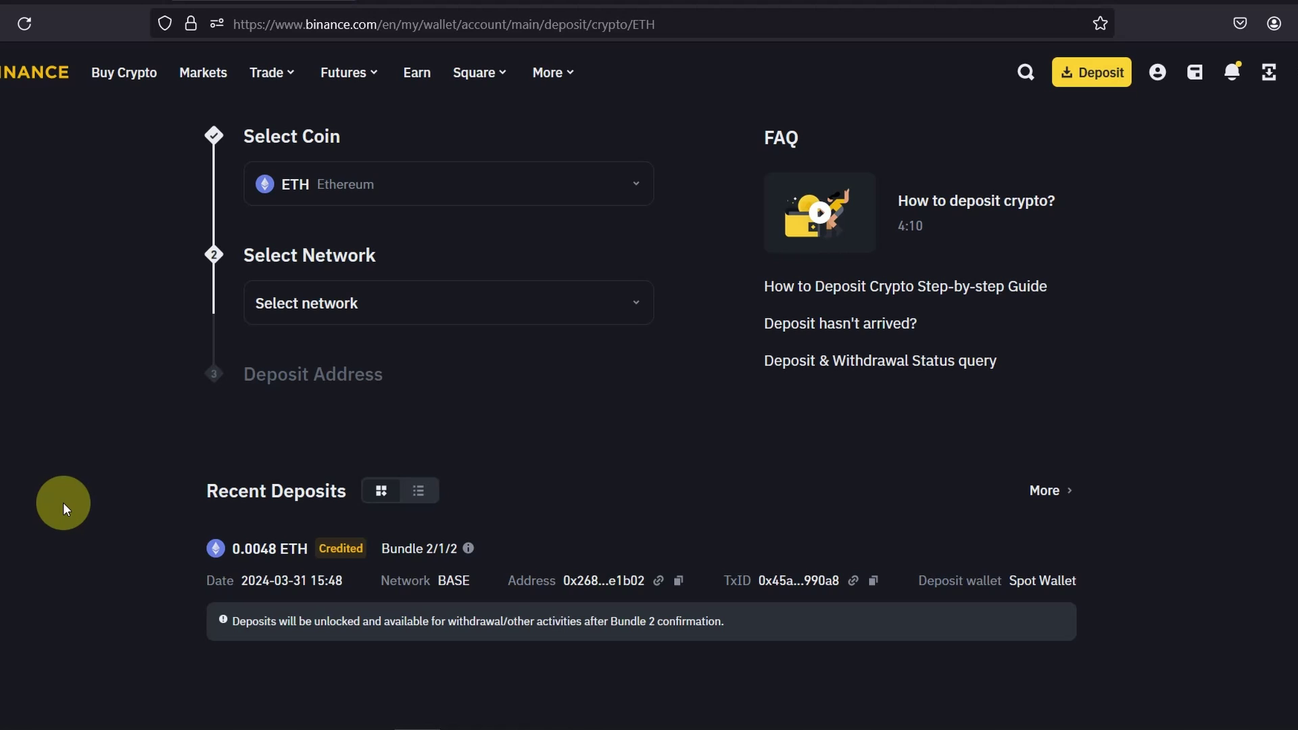
pyautogui.click(22, 24)
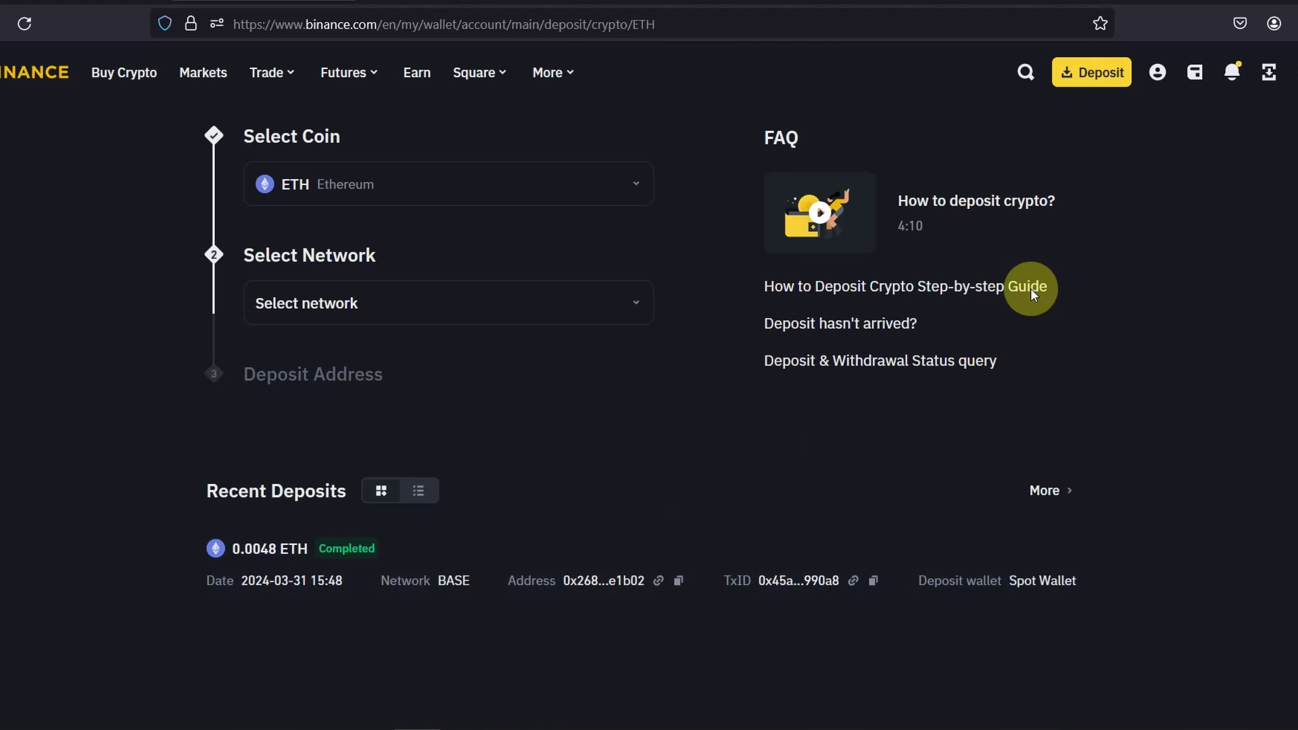
# - Open the Spot wallet from the Assets section of the account dashboard
pyautogui.moveTo(1158, 74)
pyautogui.click(1118, 246)
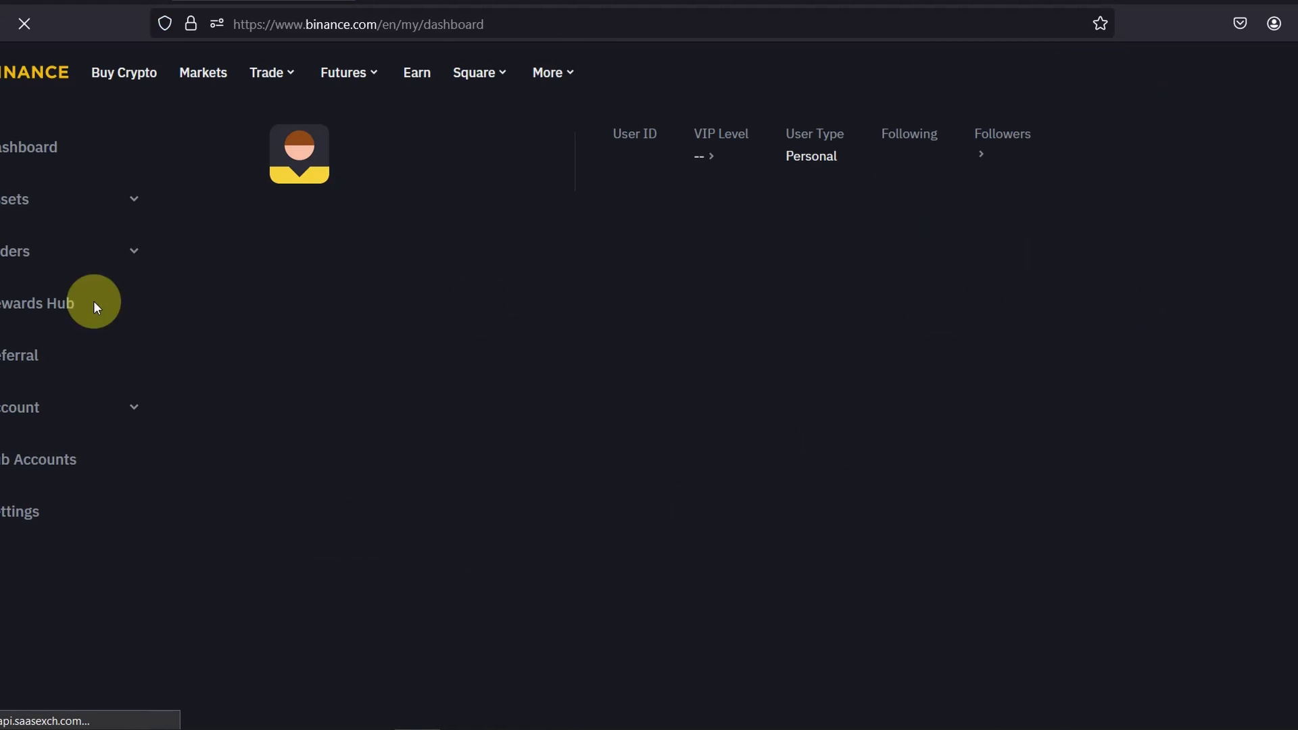
pyautogui.click(29, 197)
pyautogui.click(21, 291)
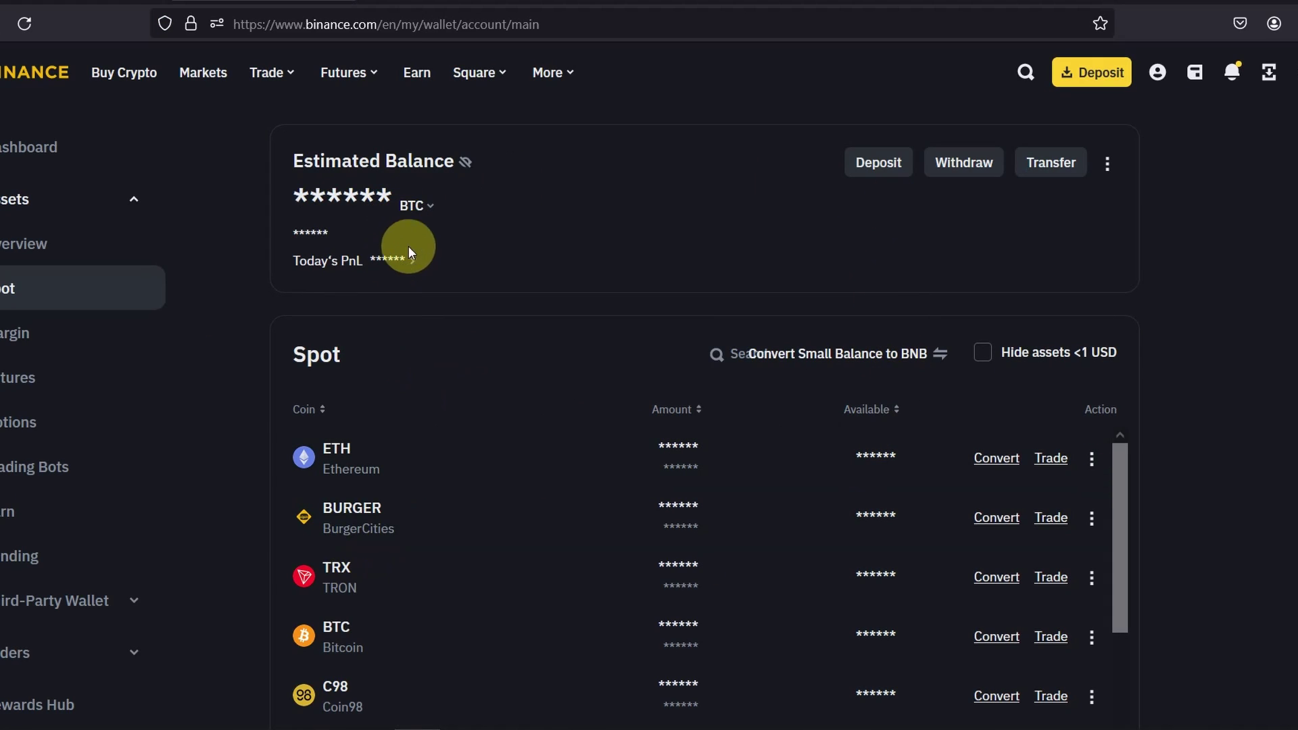
# - Reveal balances to confirm 0.0048 ETH, hide them again, and return to the dashboard
pyautogui.click(465, 166)
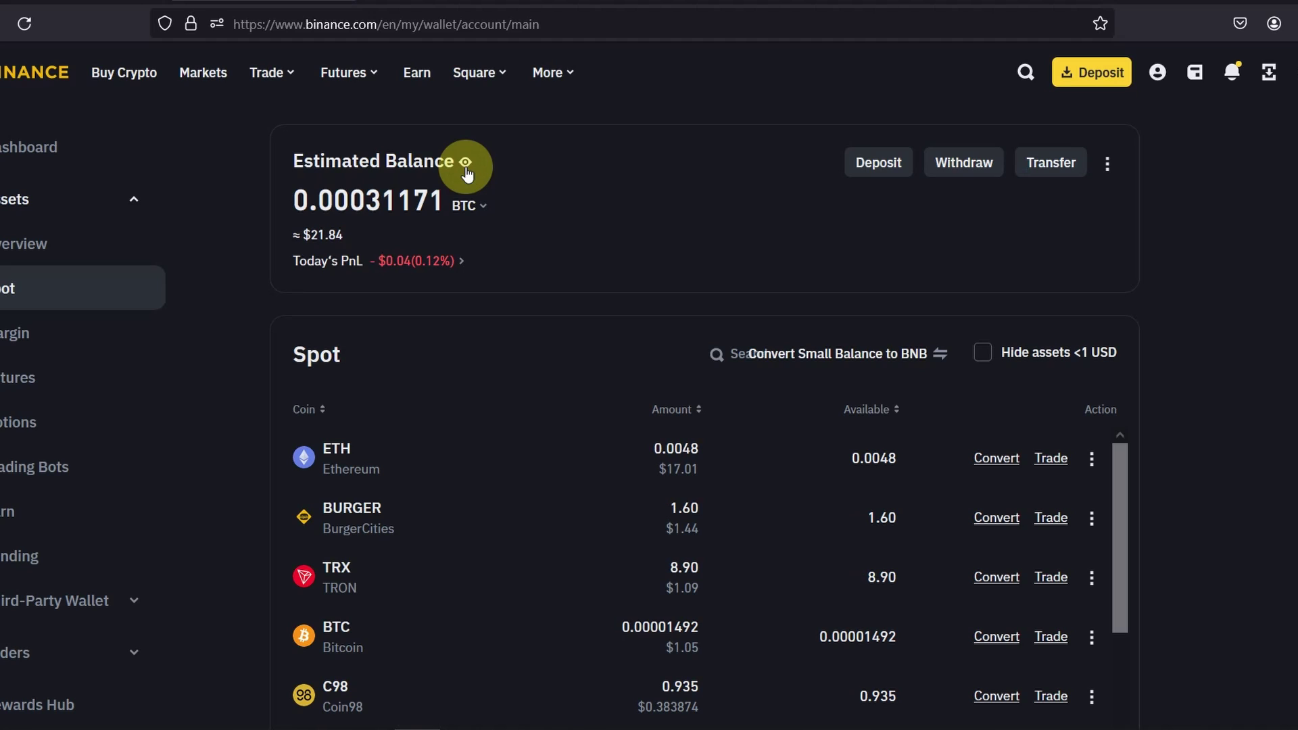
pyautogui.click(465, 168)
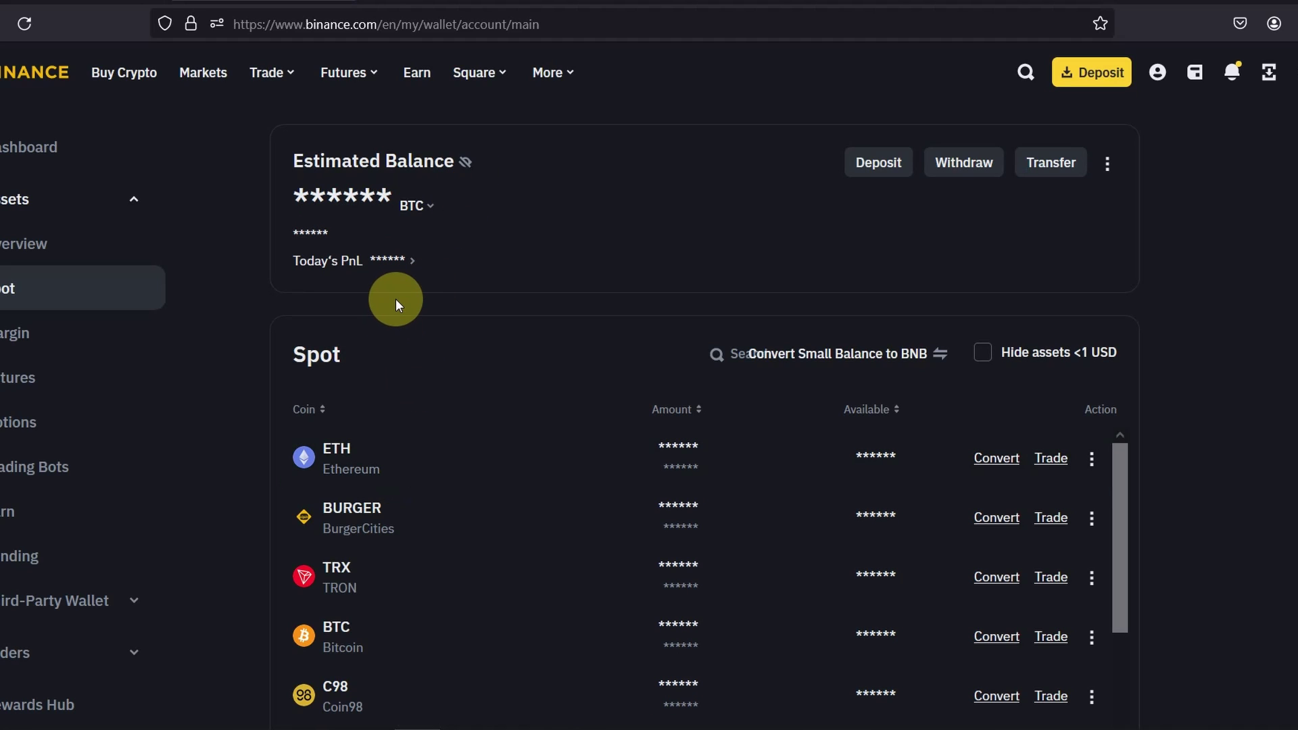
pyautogui.click(28, 147)
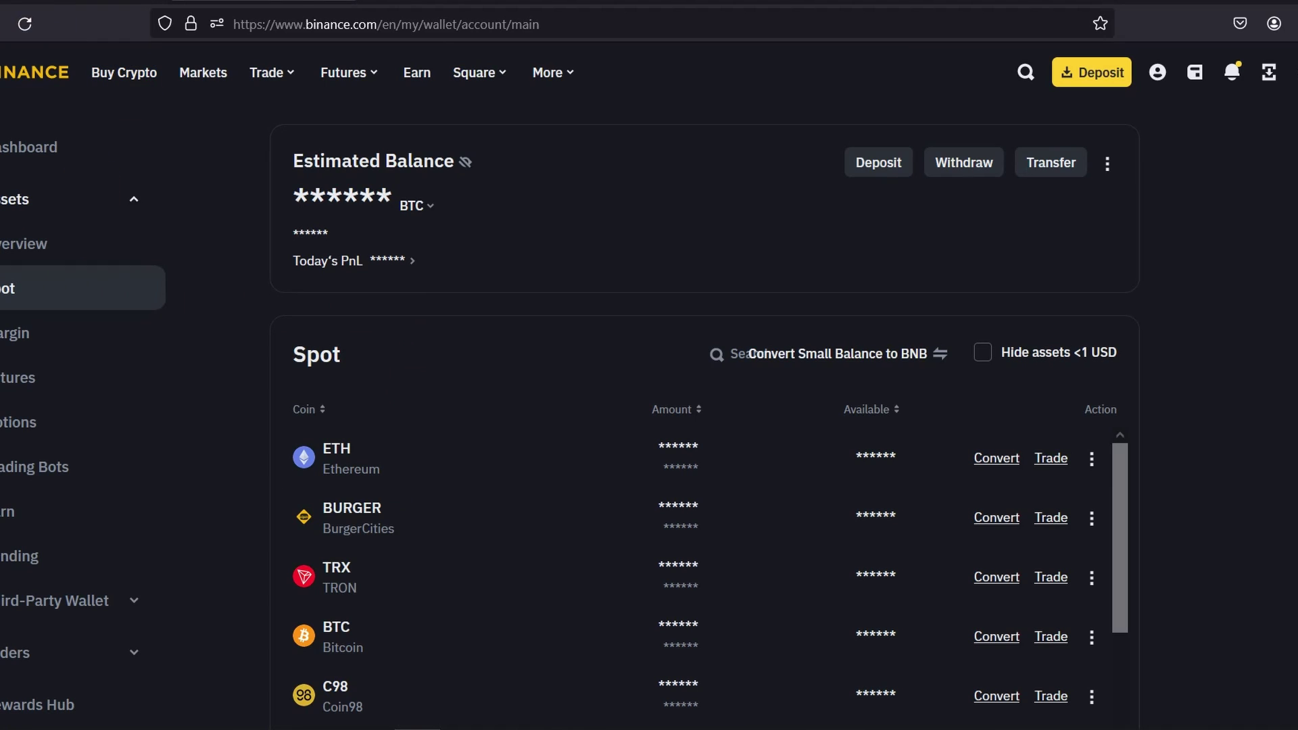